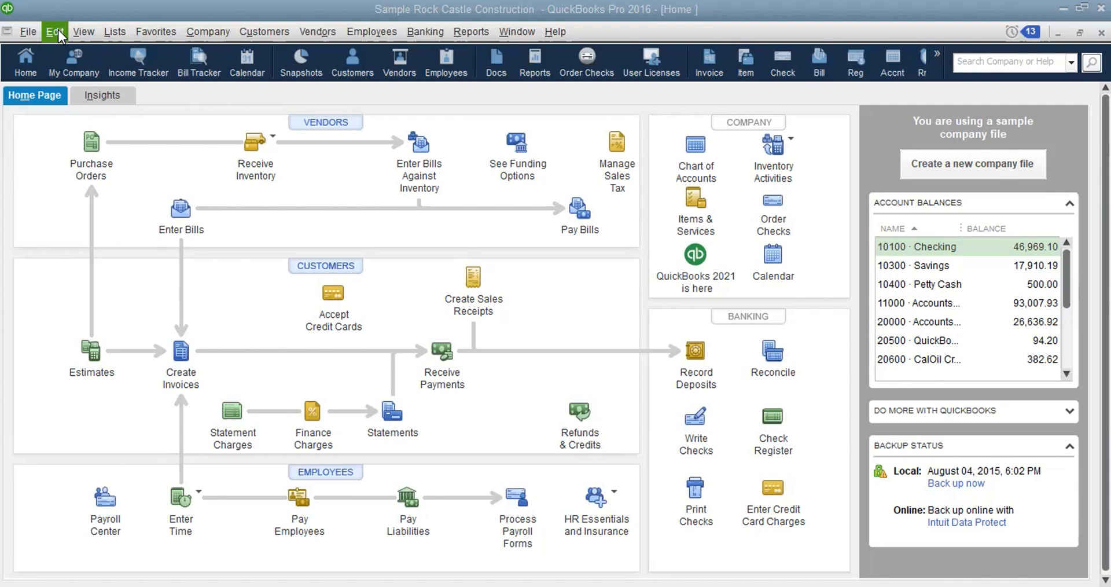
# Review the company preferences for Jobs & Estimates, including the job status descriptions and the estimate and progress invoicing options.
pyautogui.click(58, 30)
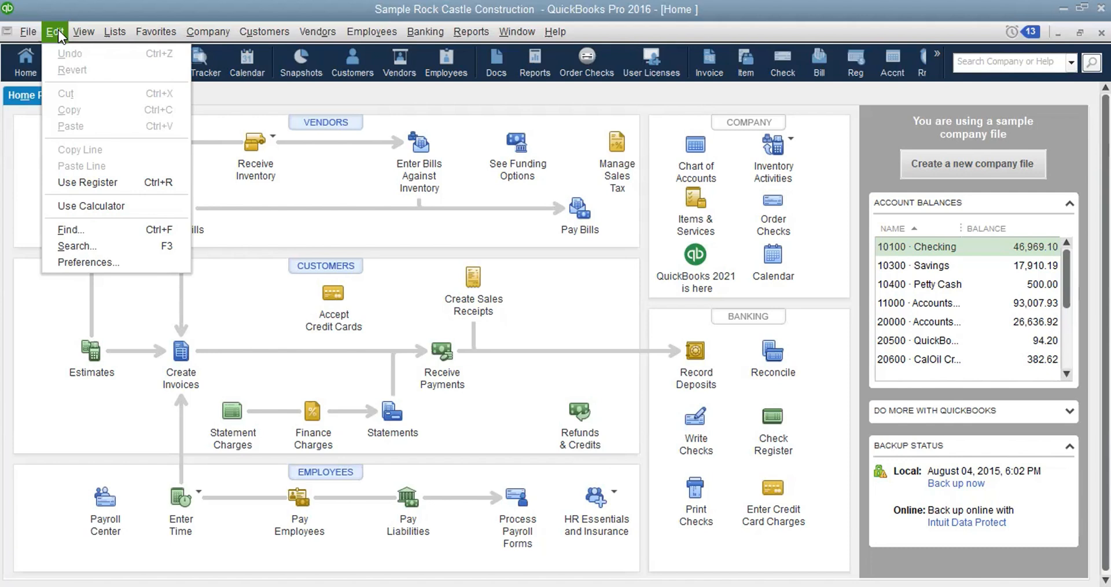
pyautogui.click(83, 32)
pyautogui.moveTo(53, 34)
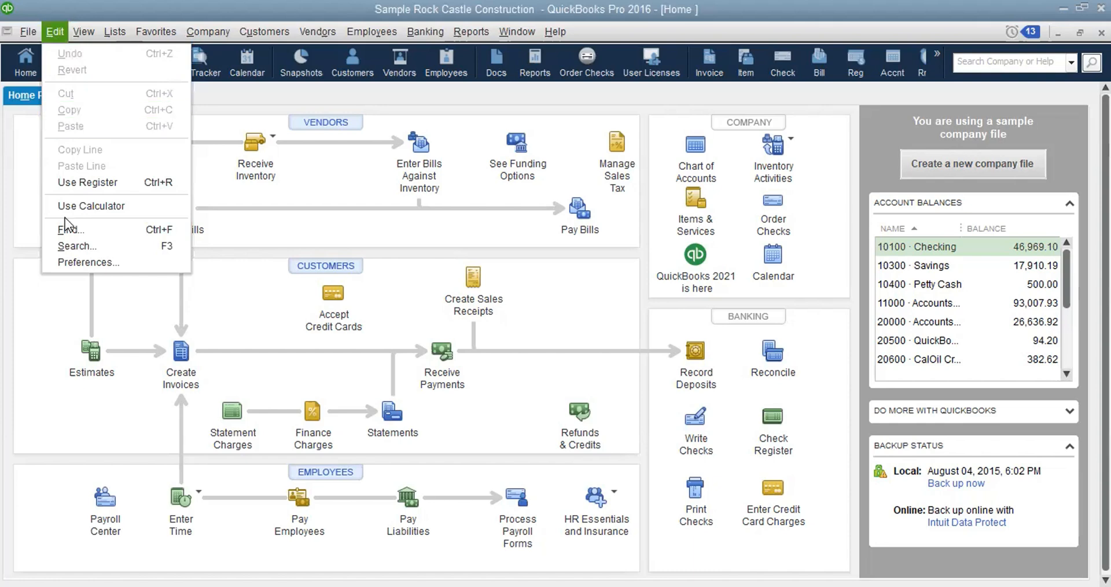
pyautogui.click(84, 264)
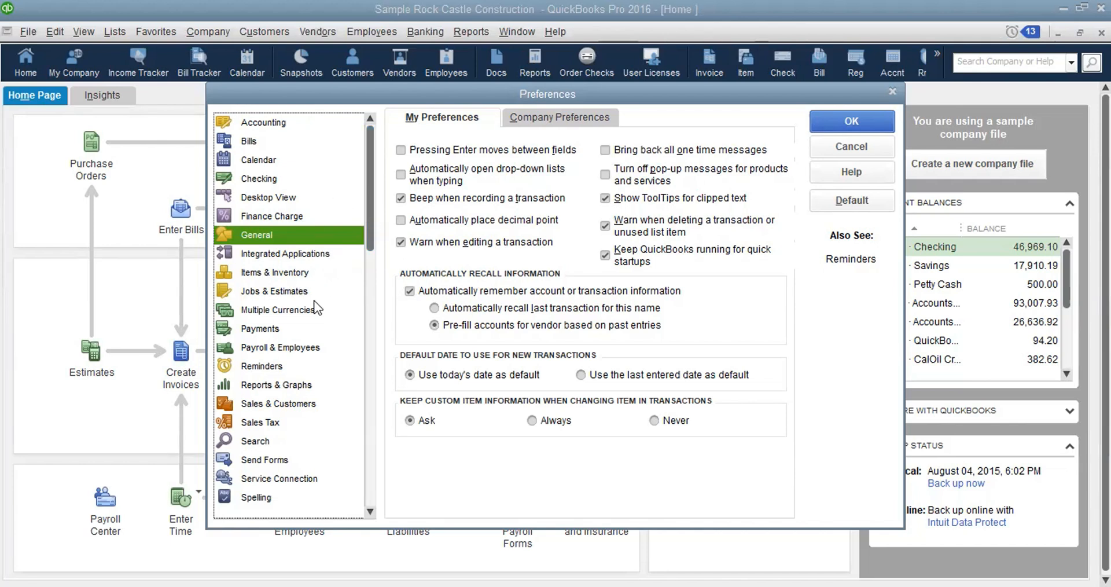
pyautogui.click(370, 511)
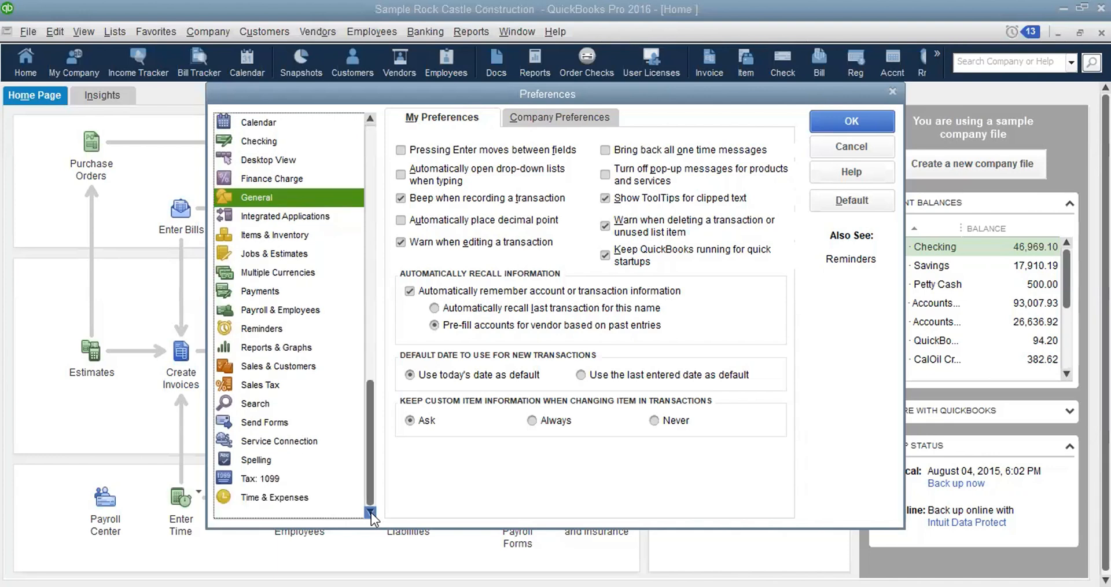
pyautogui.click(373, 130)
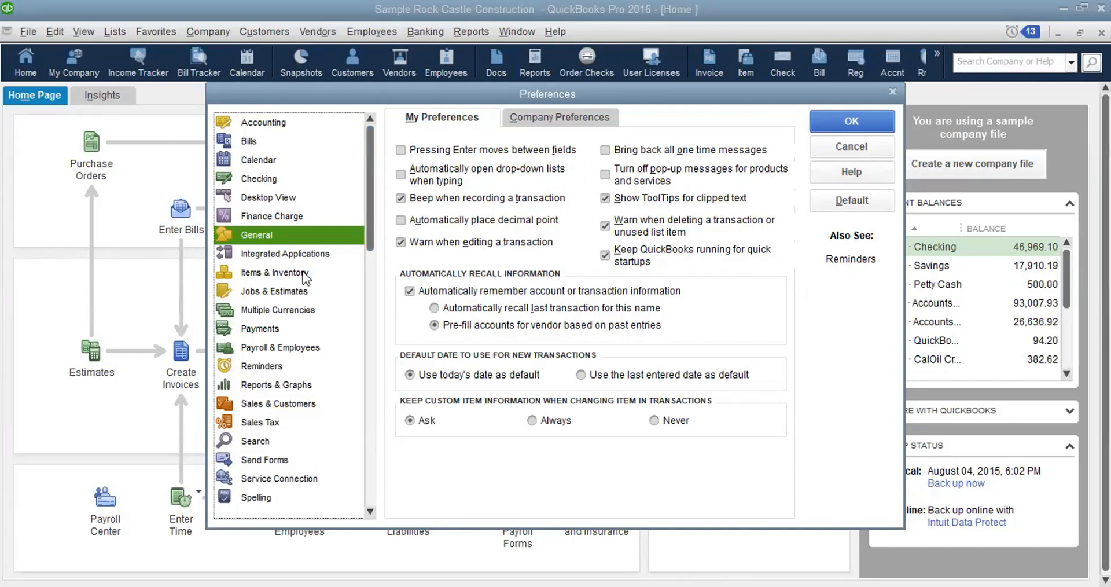
pyautogui.click(255, 295)
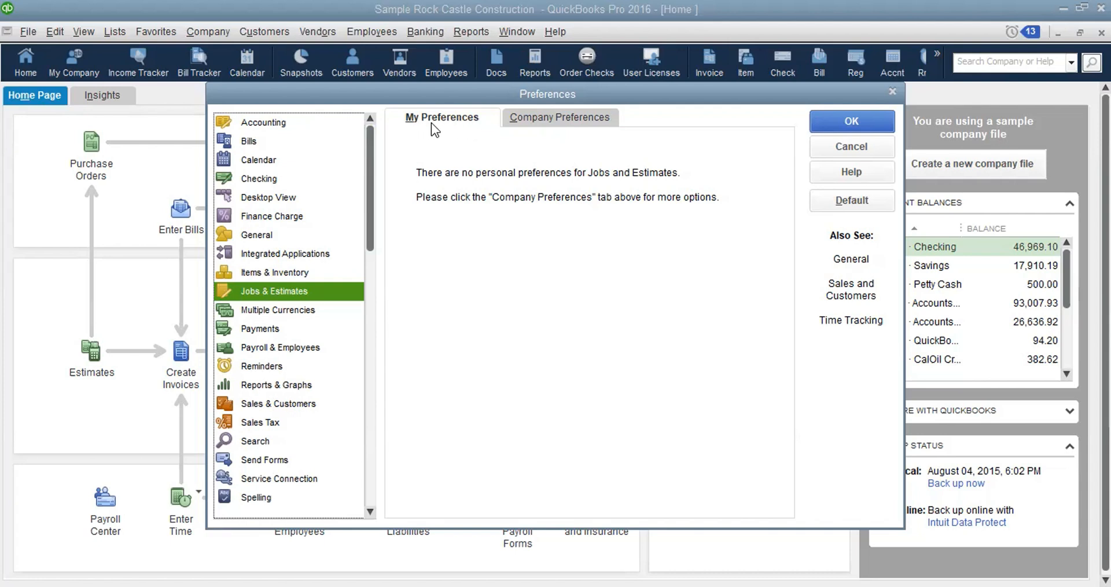
pyautogui.click(551, 114)
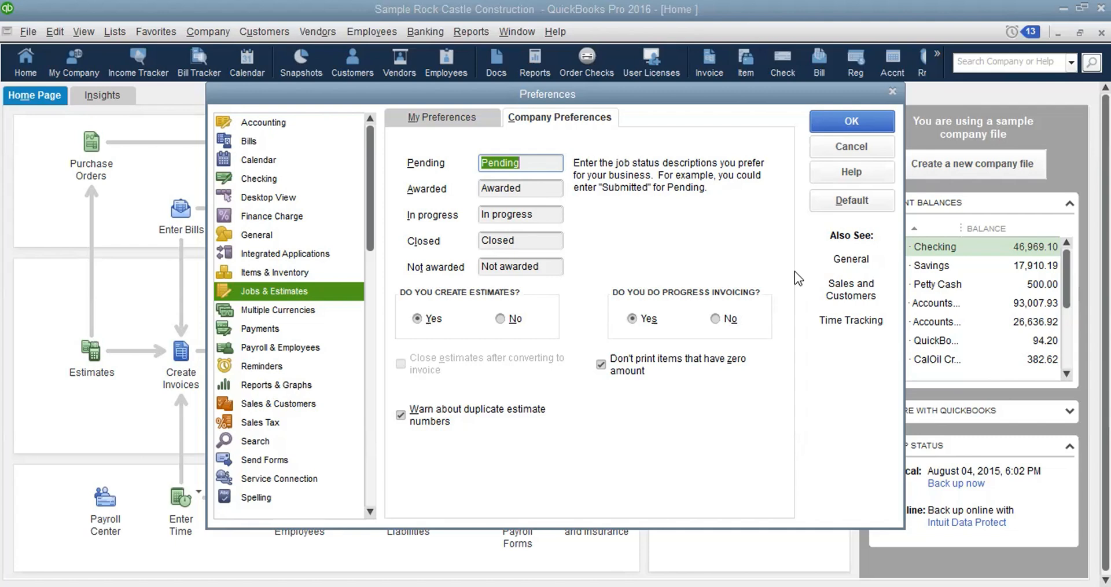
pyautogui.click(849, 113)
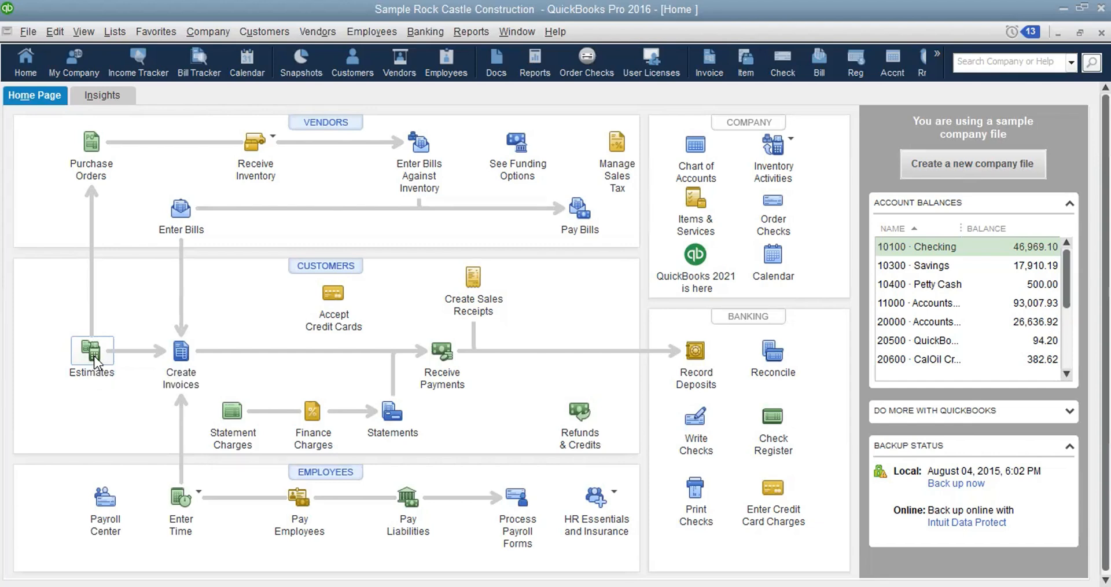
# Start a new estimate and assign it to the KITCHEN REMEDEL job of the first customer in the Customer:Job list.
pyautogui.click(93, 350)
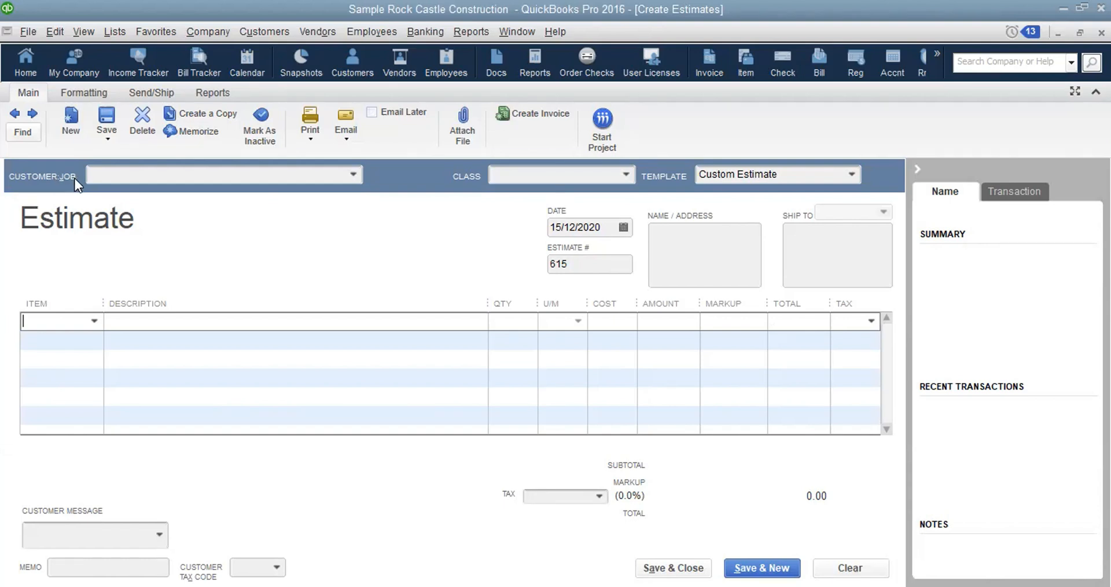
pyautogui.click(249, 177)
pyautogui.click(352, 175)
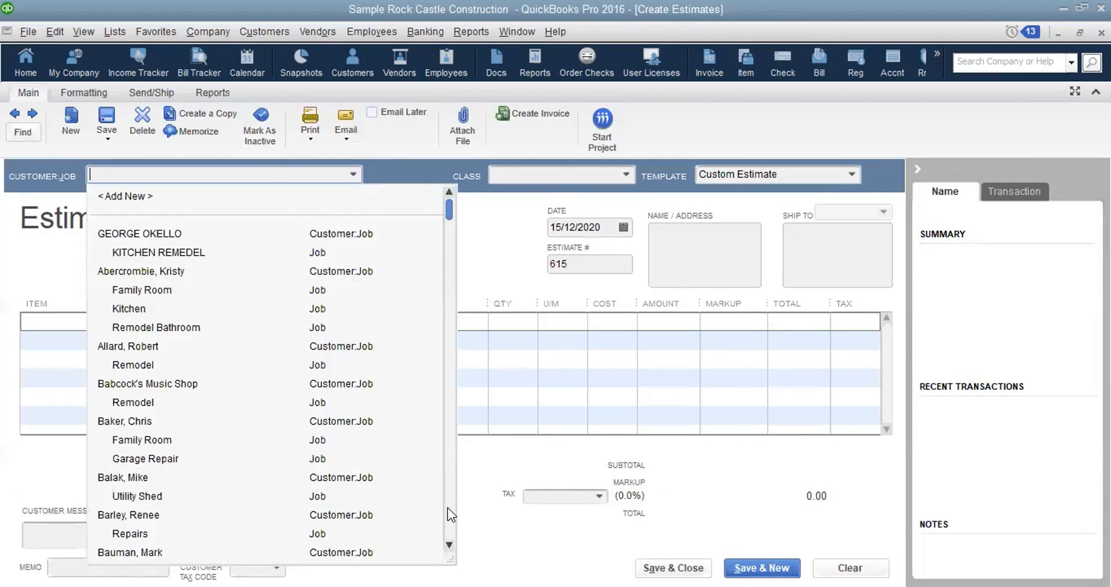
pyautogui.click(450, 544)
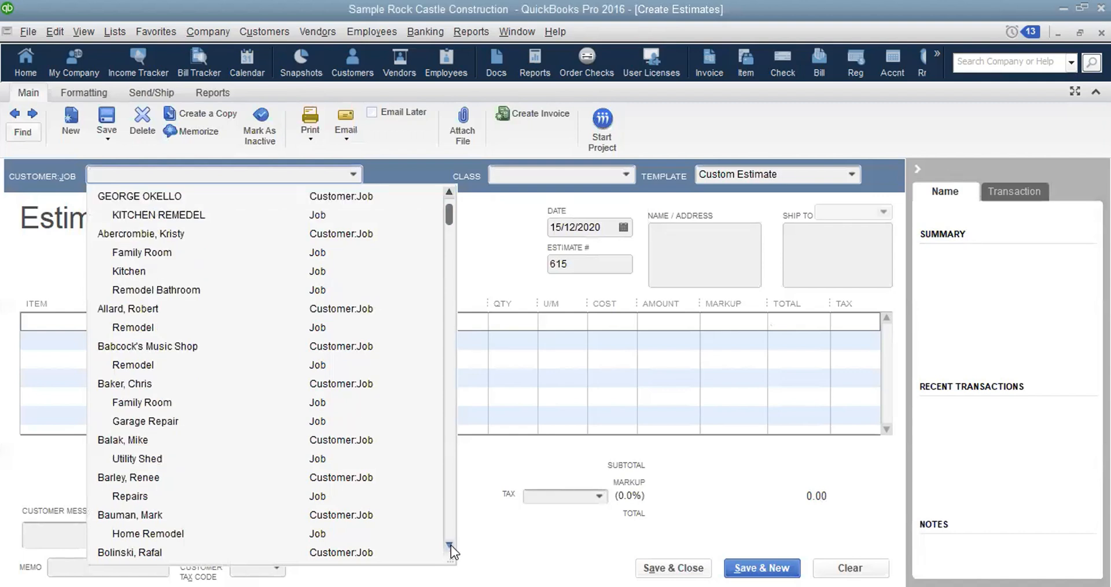
pyautogui.click(450, 544)
pyautogui.click(450, 544)
pyautogui.click(450, 544)
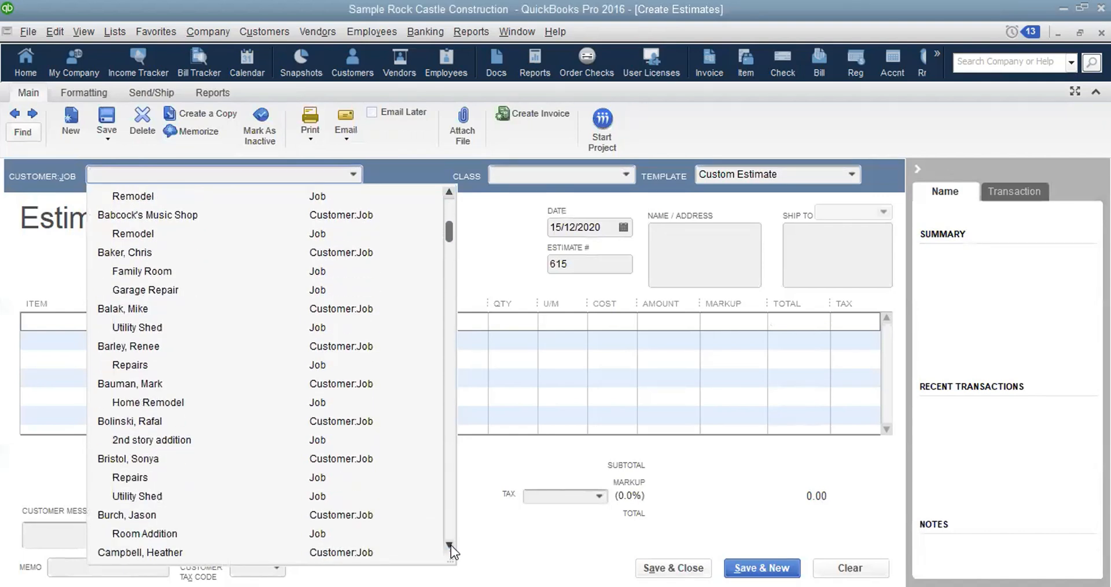
pyautogui.click(451, 544)
pyautogui.click(450, 544)
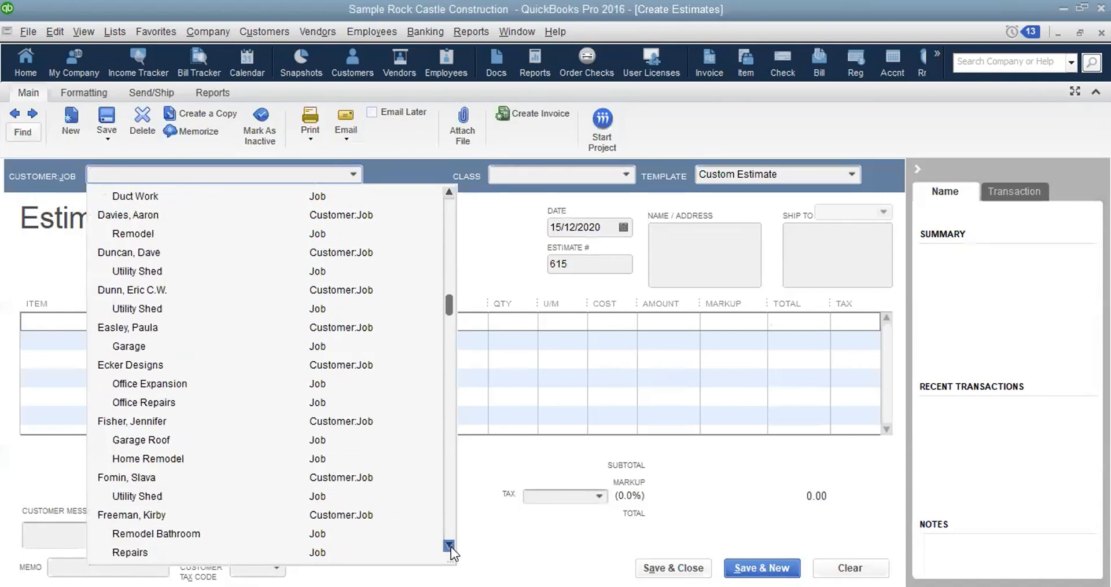
pyautogui.click(451, 194)
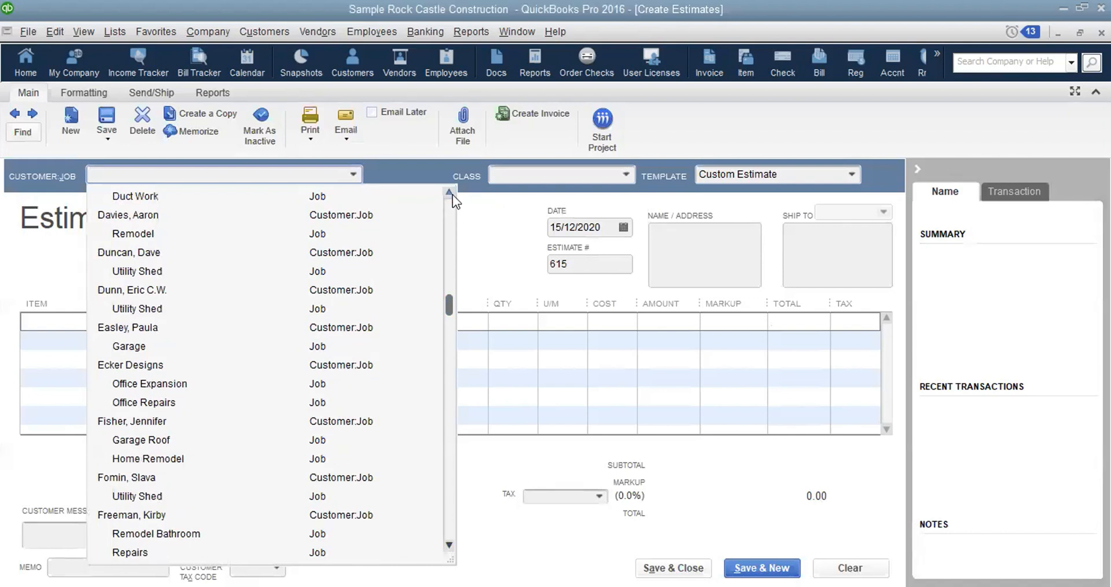
pyautogui.click(485, 207)
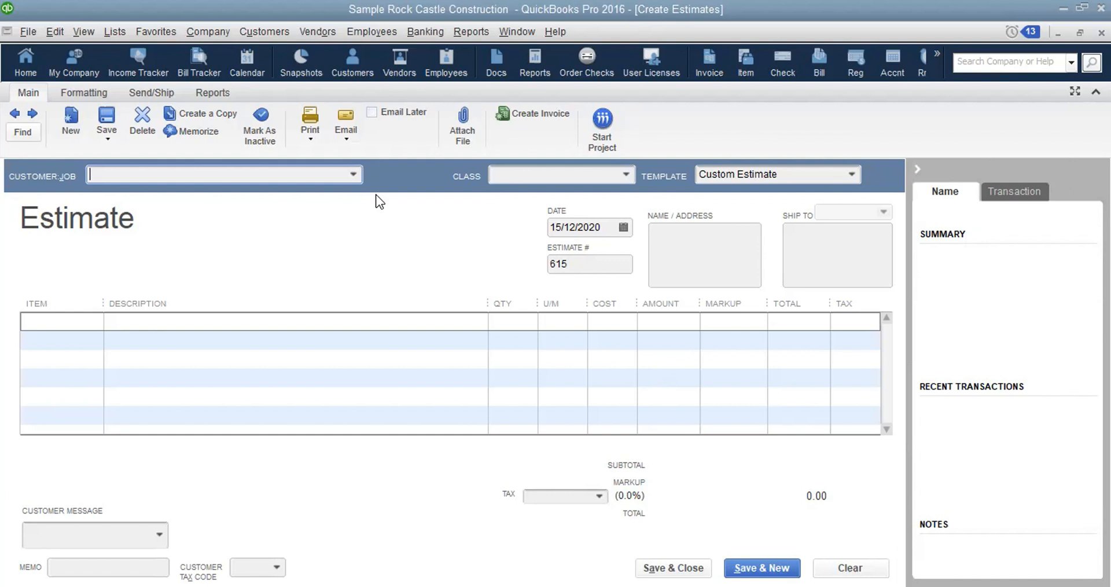
pyautogui.click(353, 175)
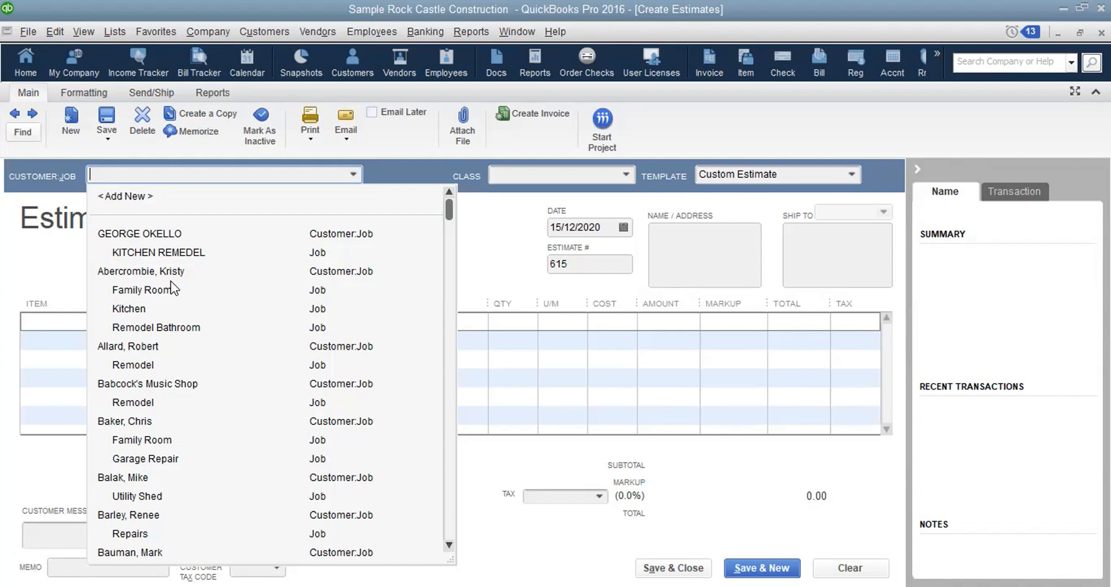
pyautogui.click(186, 255)
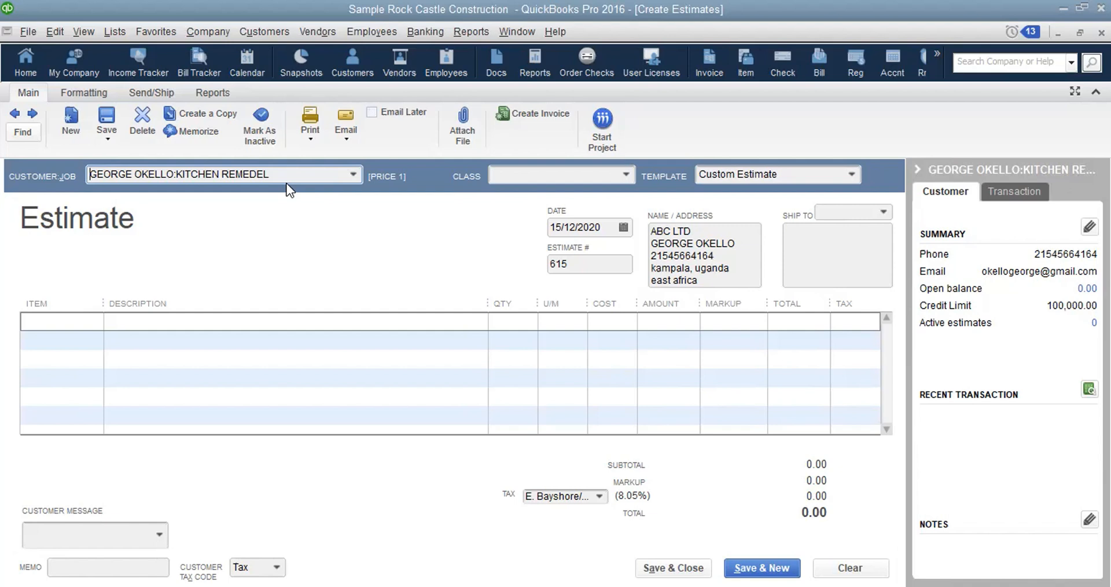
# Replace the job name after the customer's name with showroom and quick-add it as a new job for that customer.
pyautogui.click(270, 176)
pyautogui.hotkey('shift', 'Left')
pyautogui.hotkey('shift', 'Left')
pyautogui.hotkey('shift', 'Left')
pyautogui.hotkey('shift', 'Left')
pyautogui.hotkey('shift', 'Left')
pyautogui.hotkey('shift', 'Left')
pyautogui.hotkey('shift', 'Left')
pyautogui.hotkey('shift', 'Left')
pyautogui.hotkey('shift', 'Left')
pyautogui.hotkey('shift', 'Left')
pyautogui.hotkey('shift', 'Left')
pyautogui.hotkey('shift', 'Left')
pyautogui.hotkey('shift', 'Left')
pyautogui.hotkey('shift', 'Left')
pyautogui.hotkey('shift', 'Left')
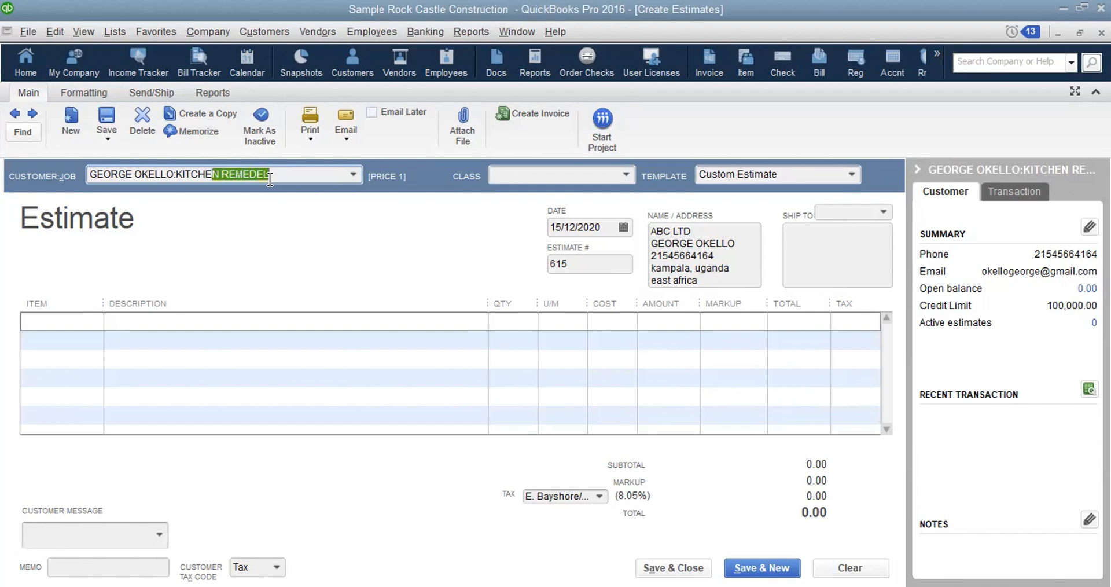
pyautogui.press('BackSpace')
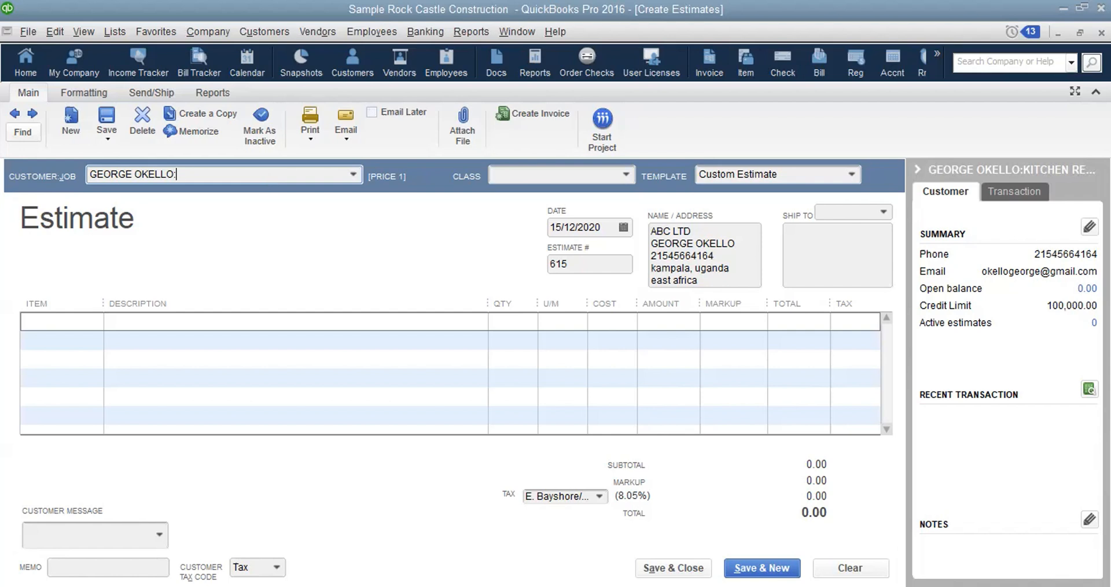
pyautogui.write('showroom')
pyautogui.press('Tab')
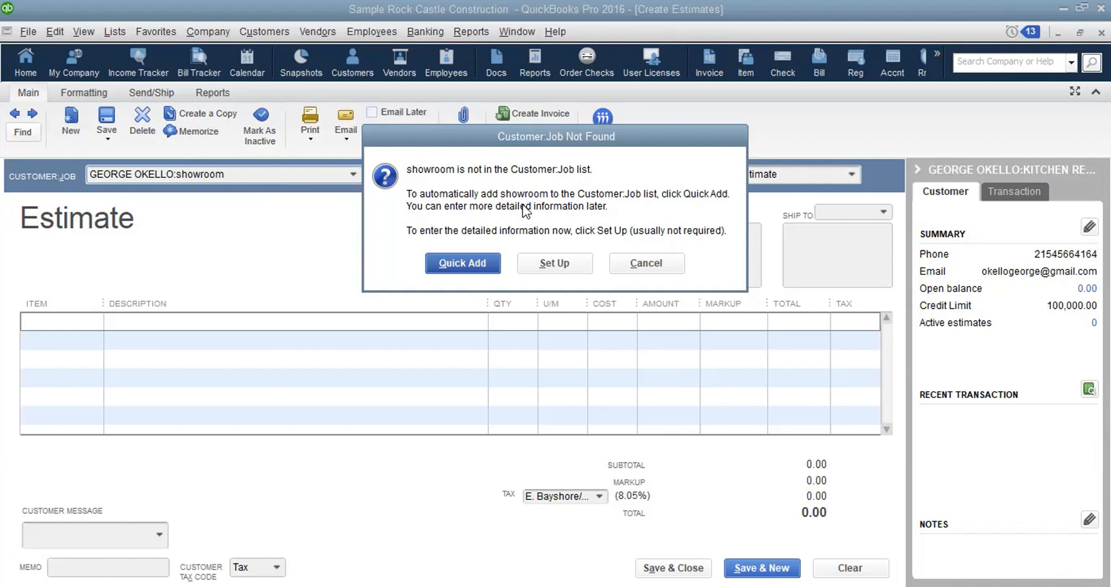
pyautogui.click(463, 264)
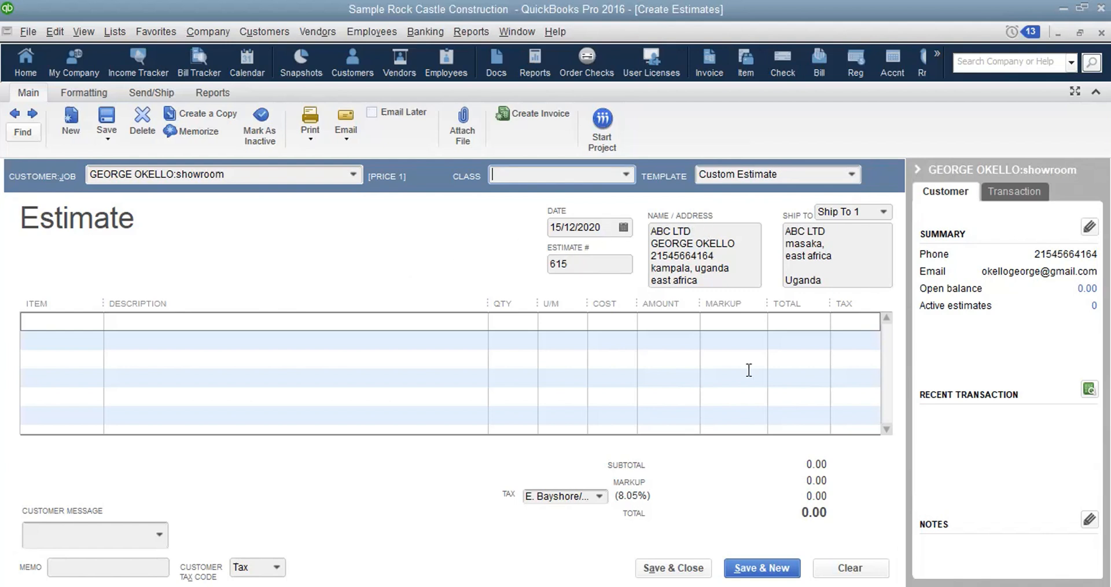
# Try to save and close the blank estimate, and close it without recording the transaction.
pyautogui.click(680, 569)
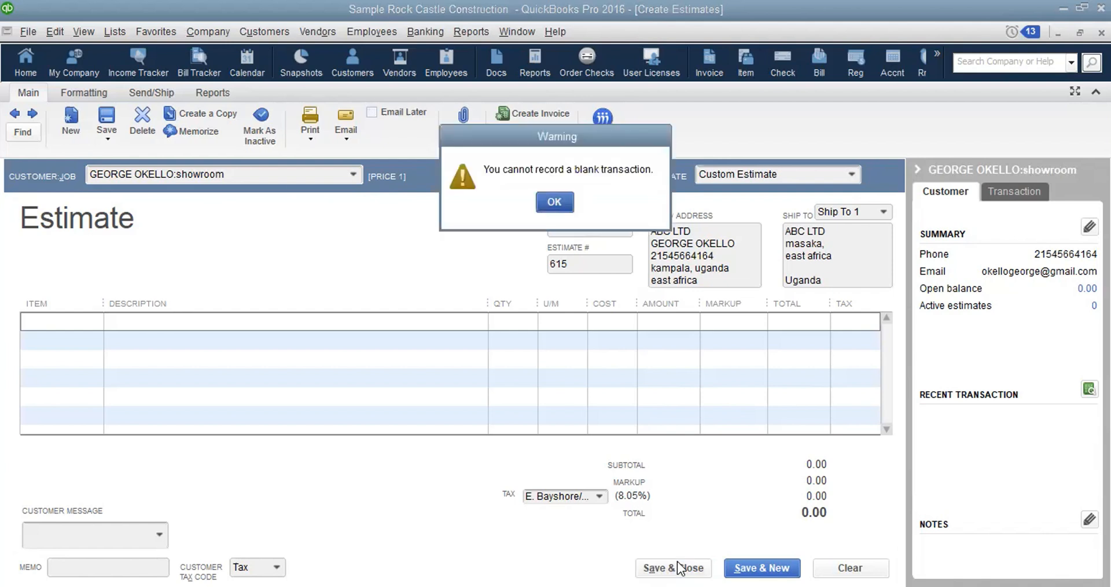
pyautogui.click(556, 201)
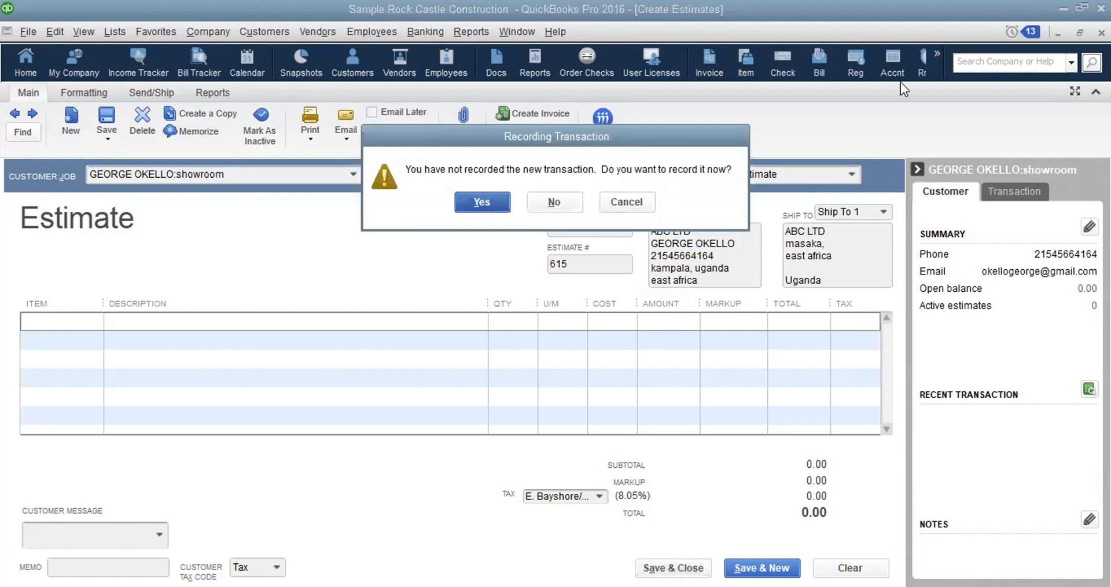
pyautogui.click(554, 203)
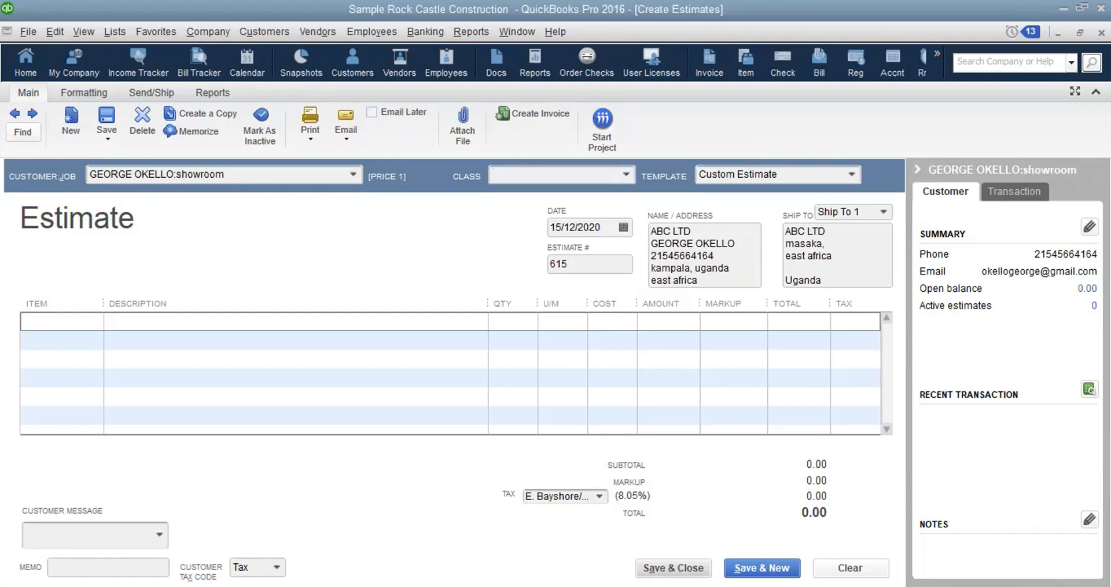
pyautogui.click(554, 201)
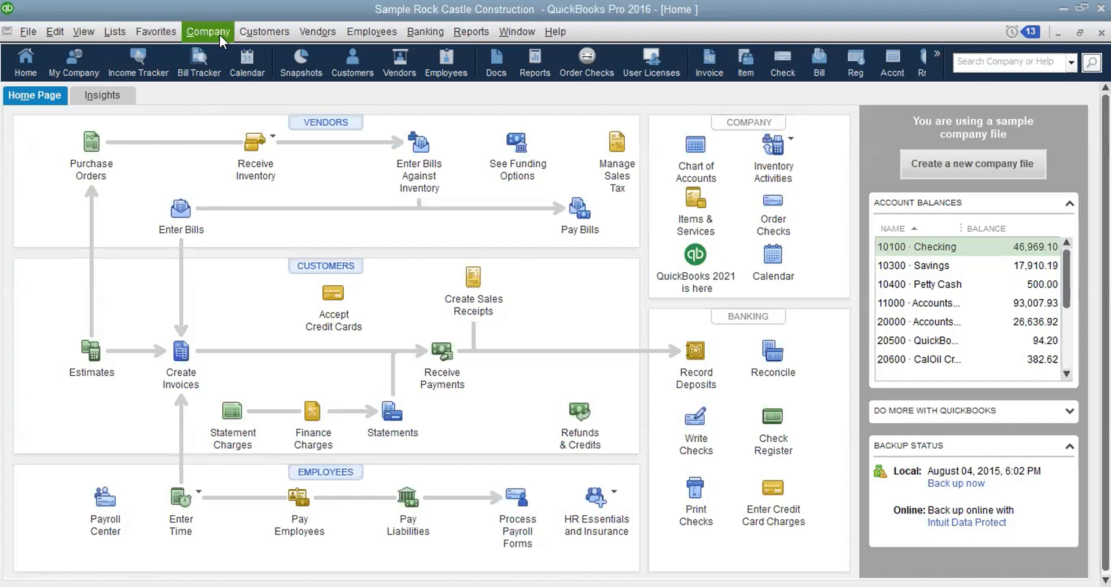
# Examine the first customer's showroom and KITCHEN REMEDEL jobs in the Customer Center, and return to the home page.
pyautogui.click(262, 36)
pyautogui.click(278, 47)
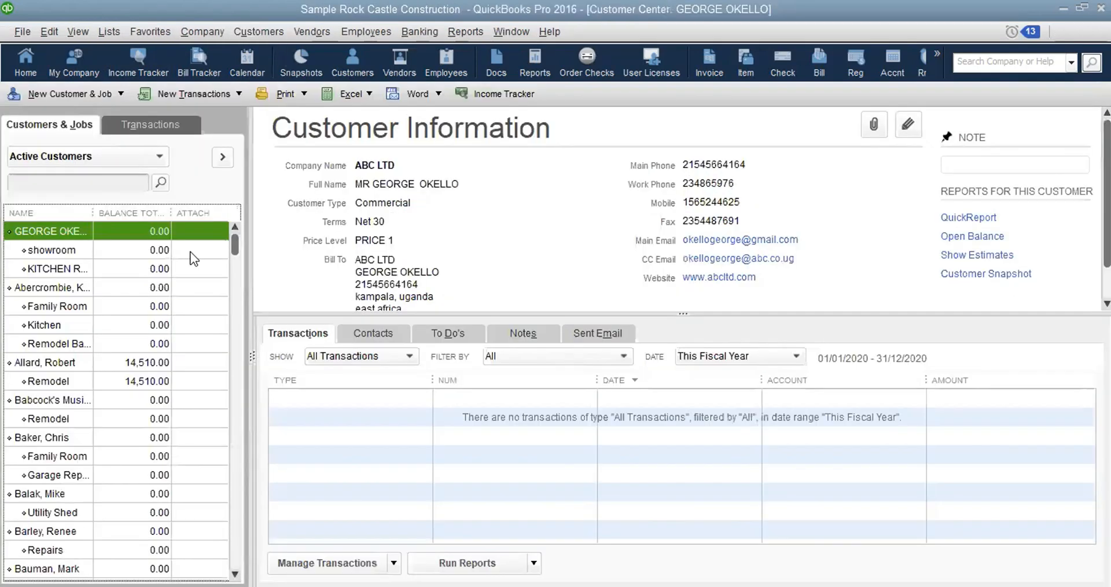
pyautogui.press('Escape')
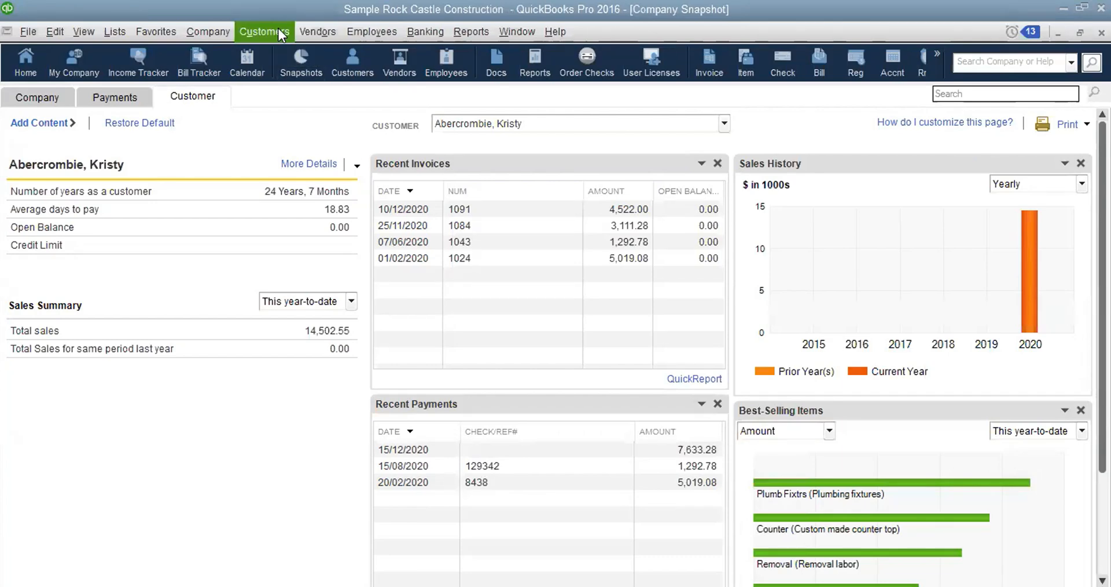
pyautogui.click(317, 31)
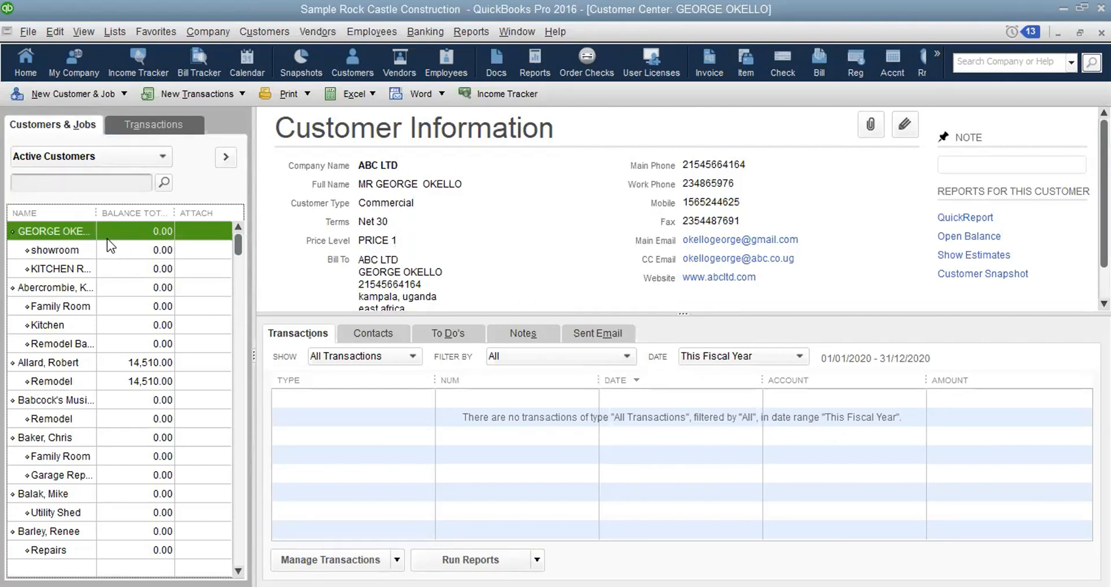
pyautogui.click(60, 253)
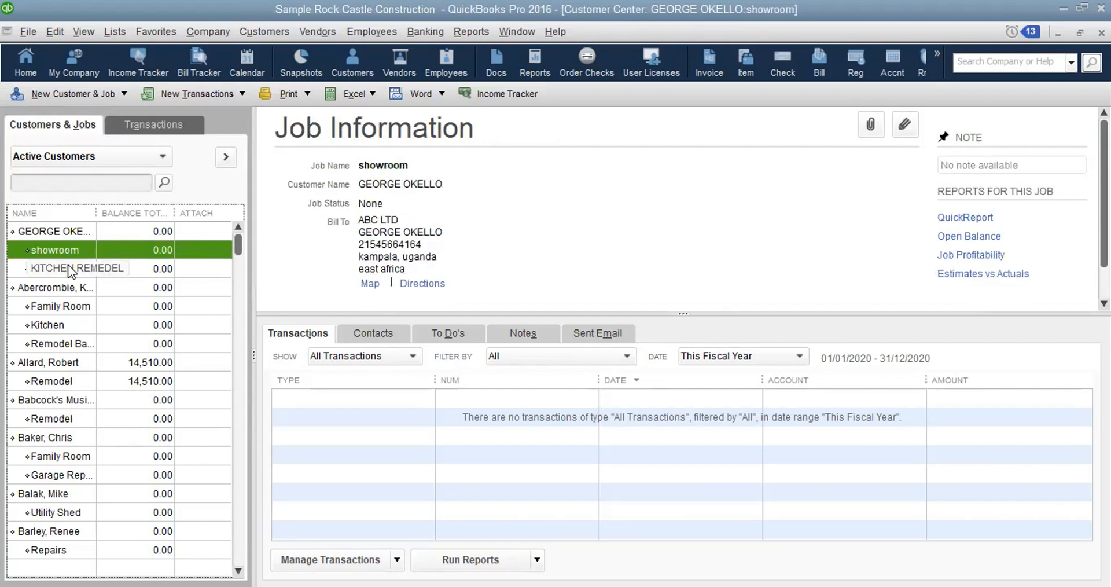
pyautogui.click(70, 270)
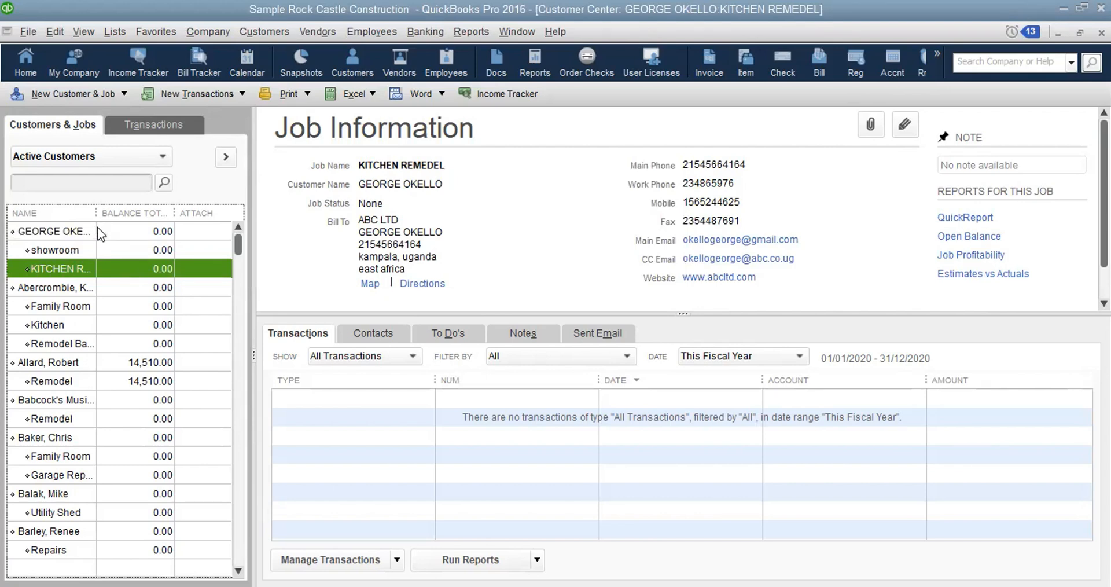
pyautogui.press('Escape')
pyautogui.press('Escape')
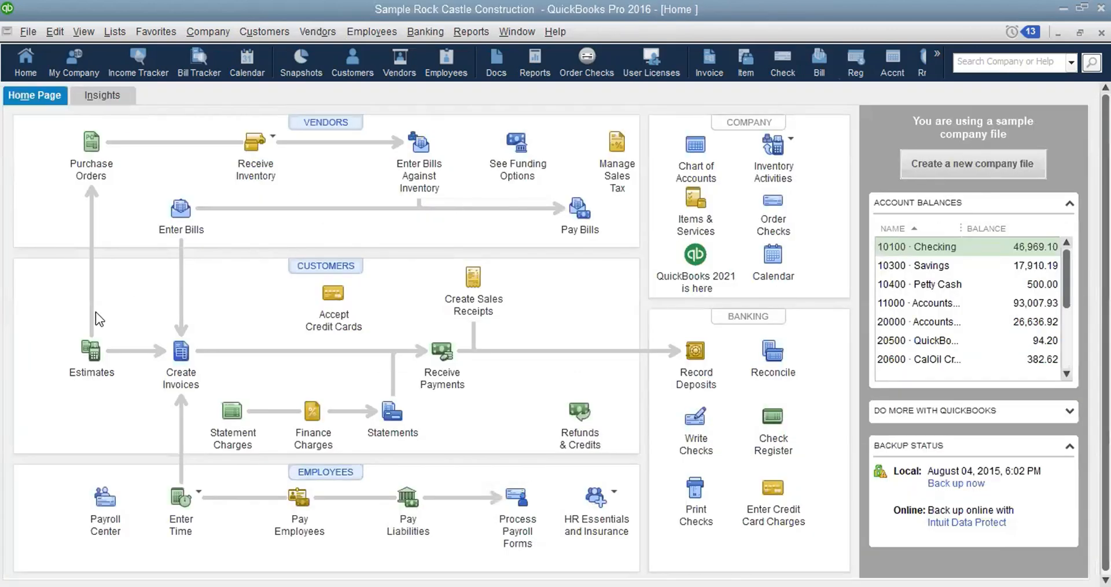
# Start a new estimate and assign it to the first customer's showroom job.
pyautogui.click(91, 350)
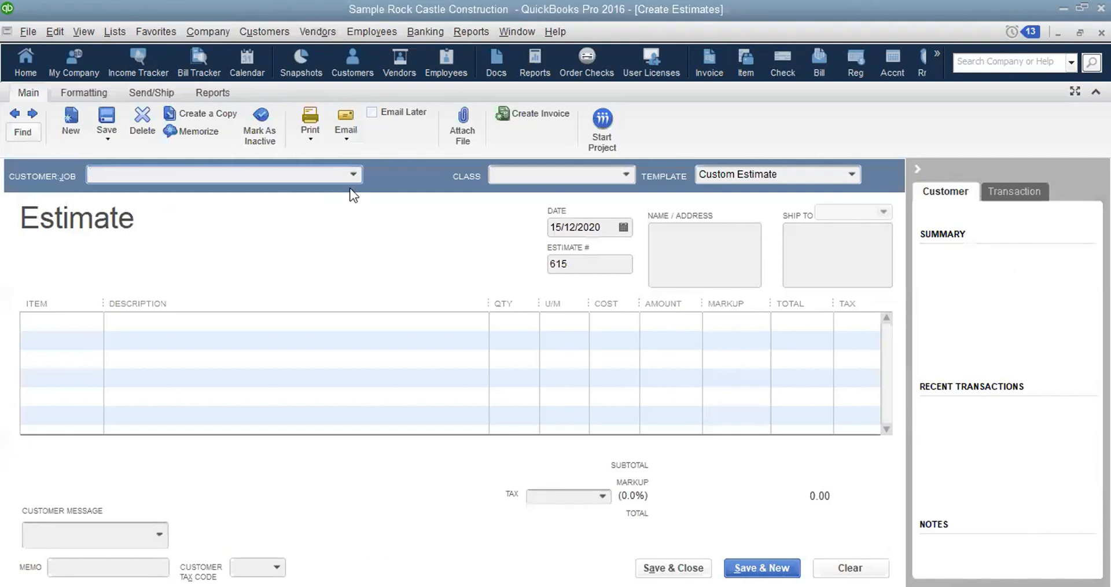
pyautogui.click(353, 174)
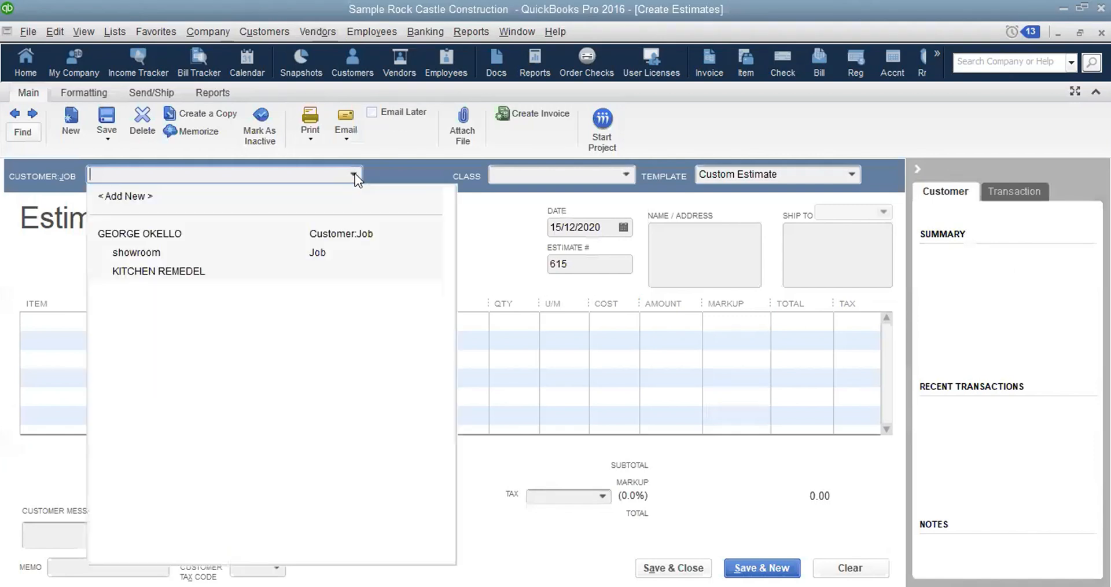
pyautogui.click(155, 253)
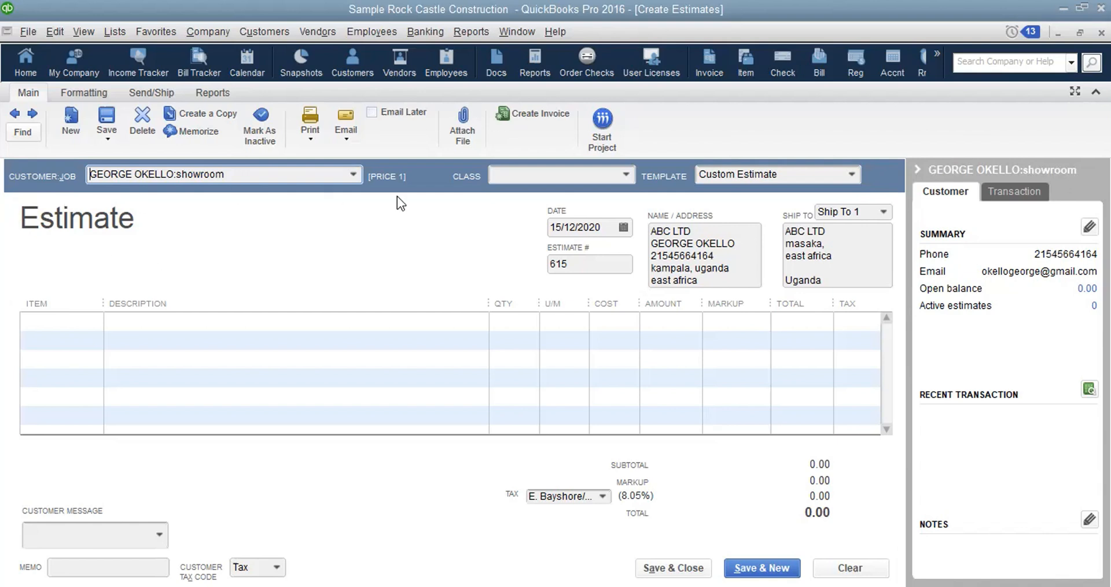
pyautogui.click(498, 175)
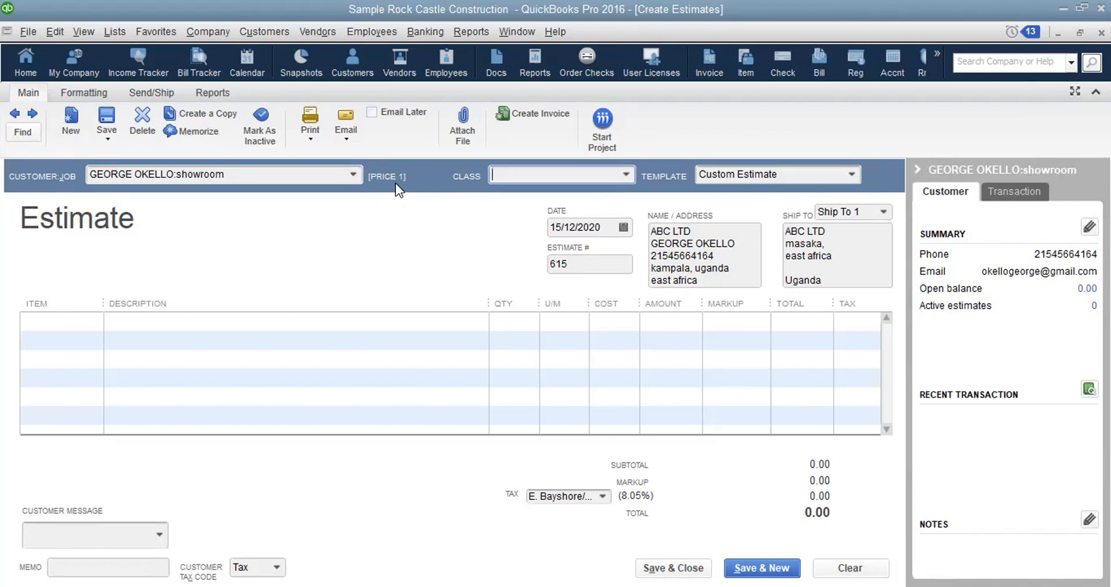
# Set the estimate's class to Remodel and choose the Custom Estimate template.
pyautogui.click(625, 175)
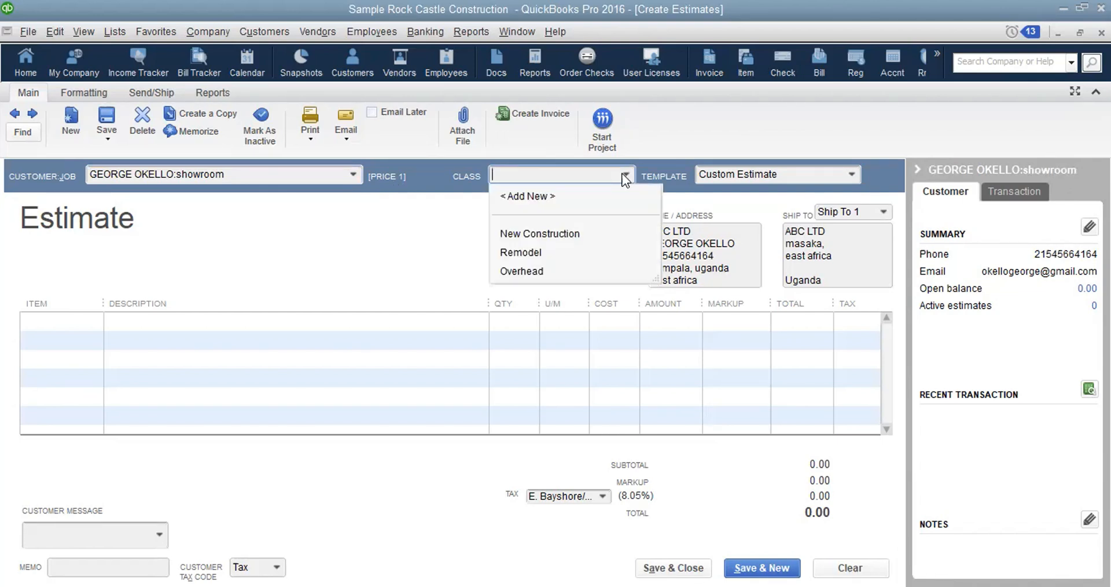
pyautogui.click(530, 251)
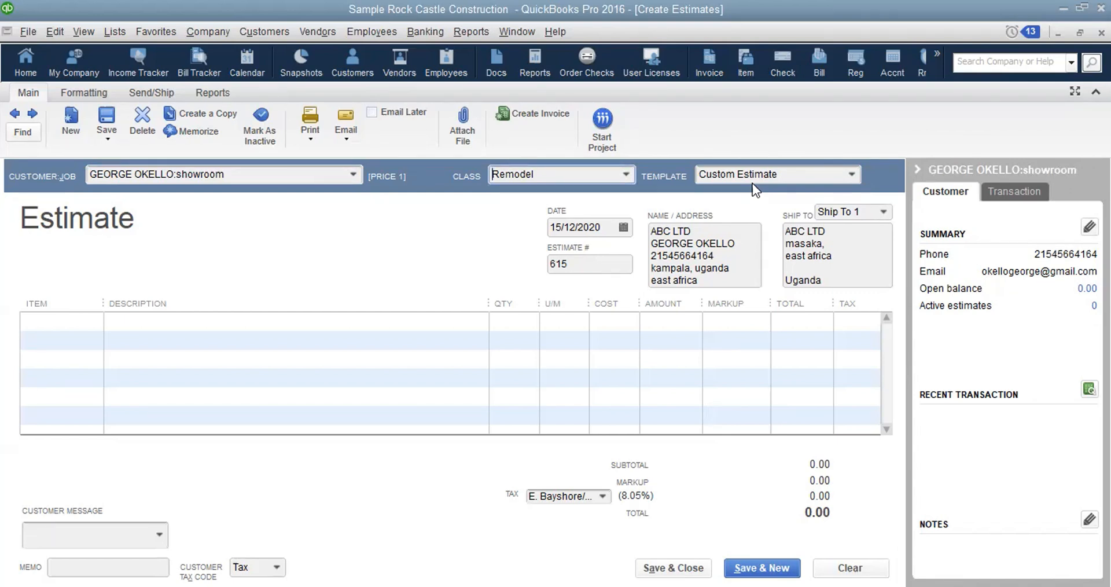
pyautogui.click(851, 177)
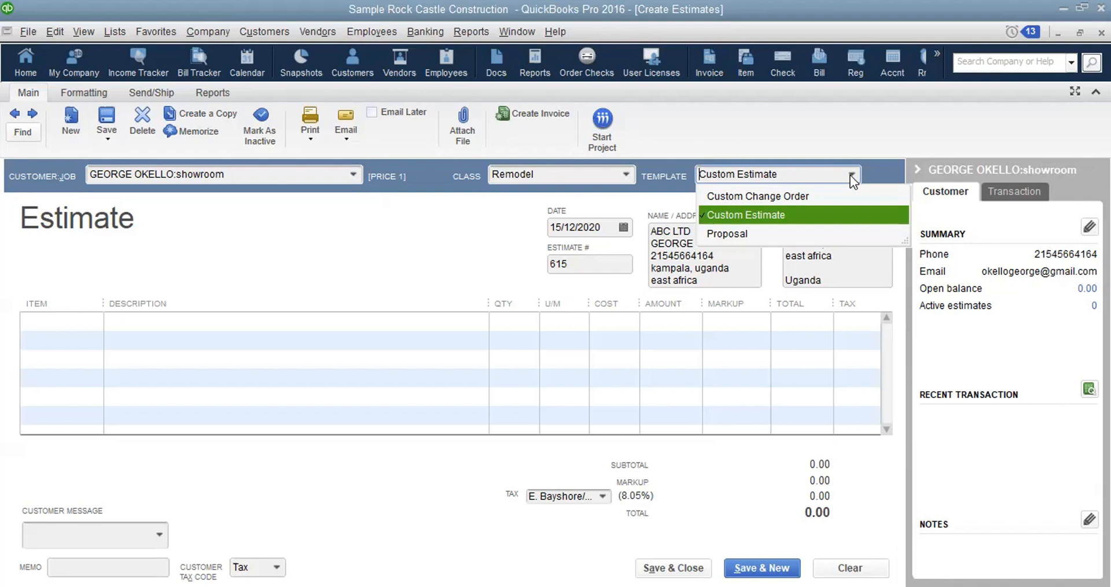
pyautogui.click(776, 214)
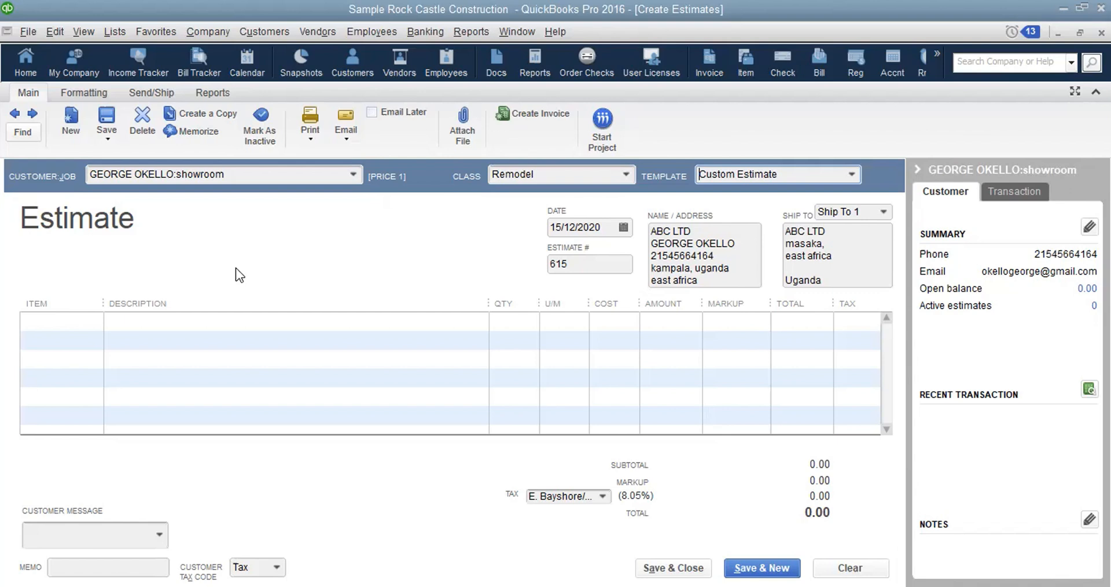
# Set the estimate's date to 16/01/2024.
pyautogui.click(624, 227)
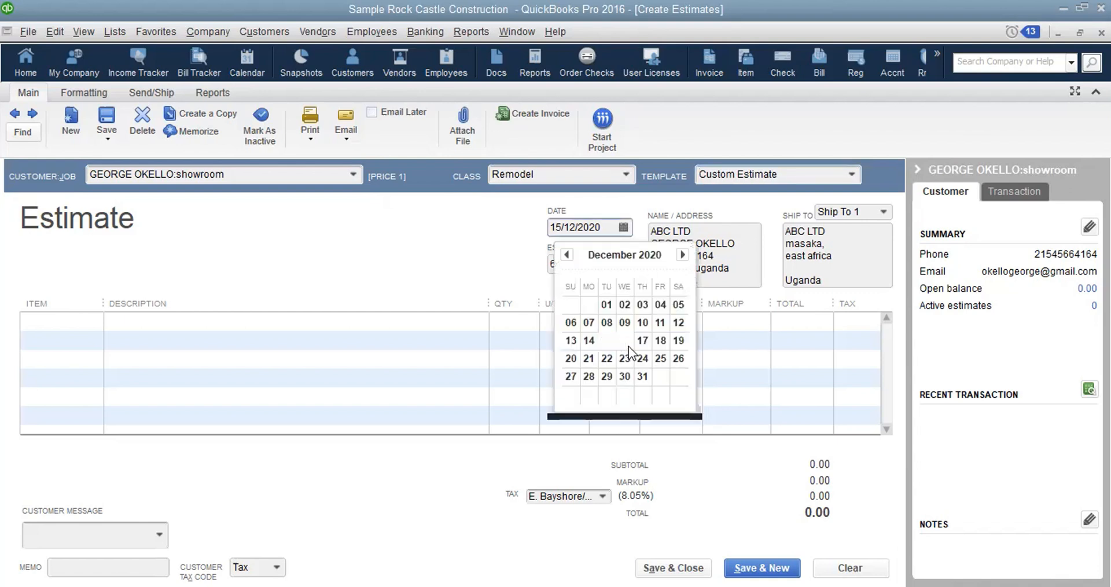
pyautogui.click(683, 254)
pyautogui.click(683, 255)
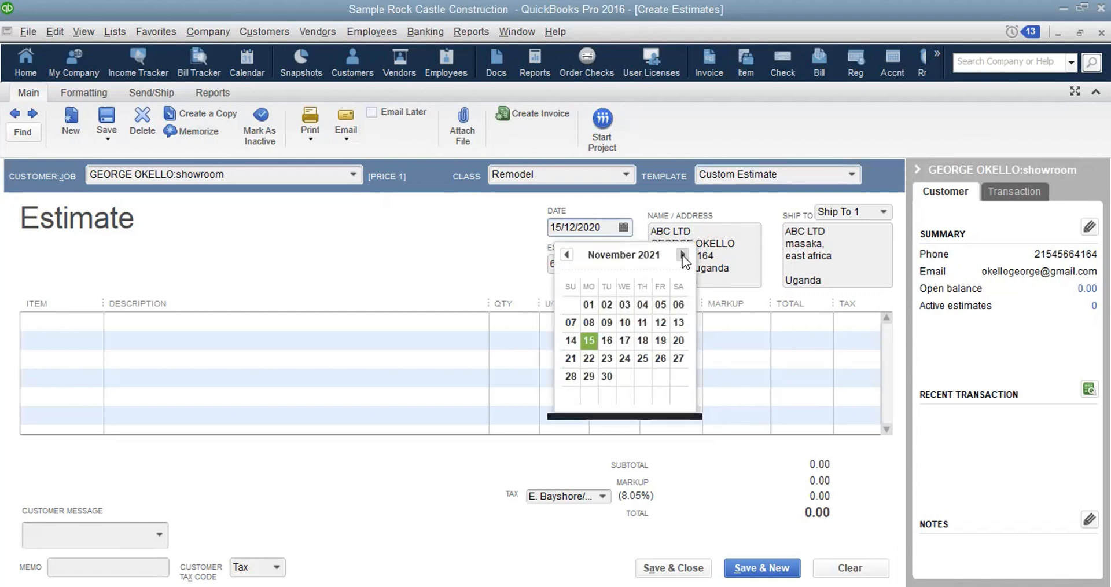
pyautogui.click(683, 254)
pyautogui.click(683, 255)
pyautogui.click(683, 255)
pyautogui.click(682, 255)
pyautogui.click(682, 255)
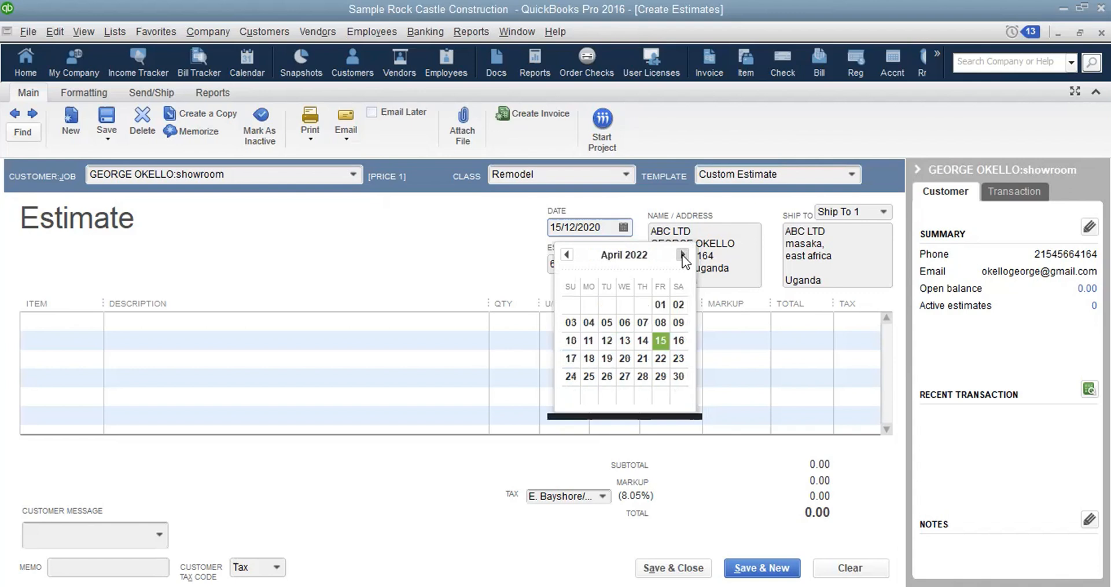
pyautogui.click(682, 255)
pyautogui.click(683, 254)
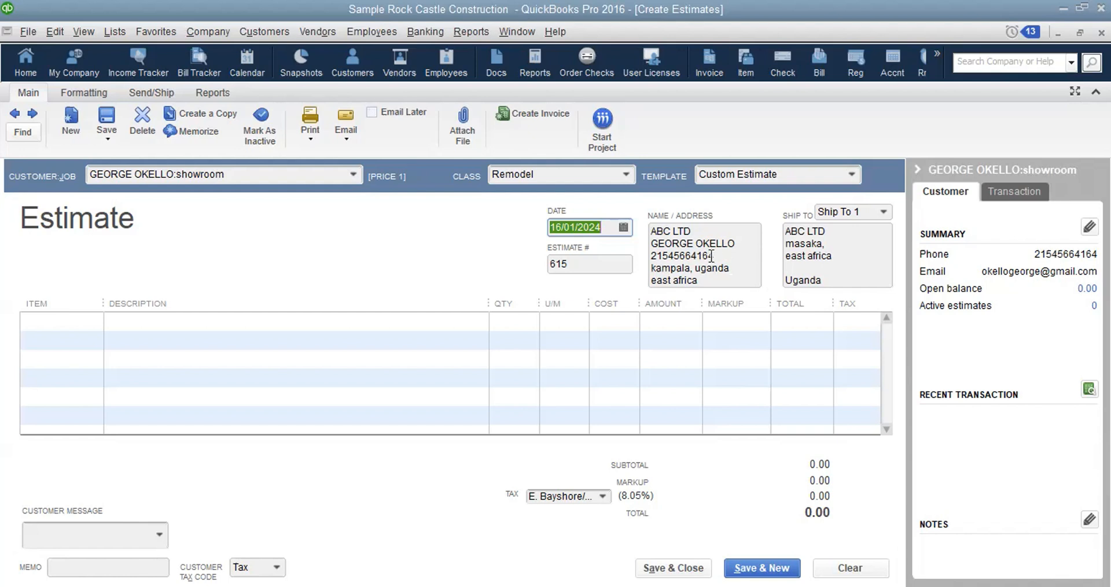
pyautogui.click(717, 255)
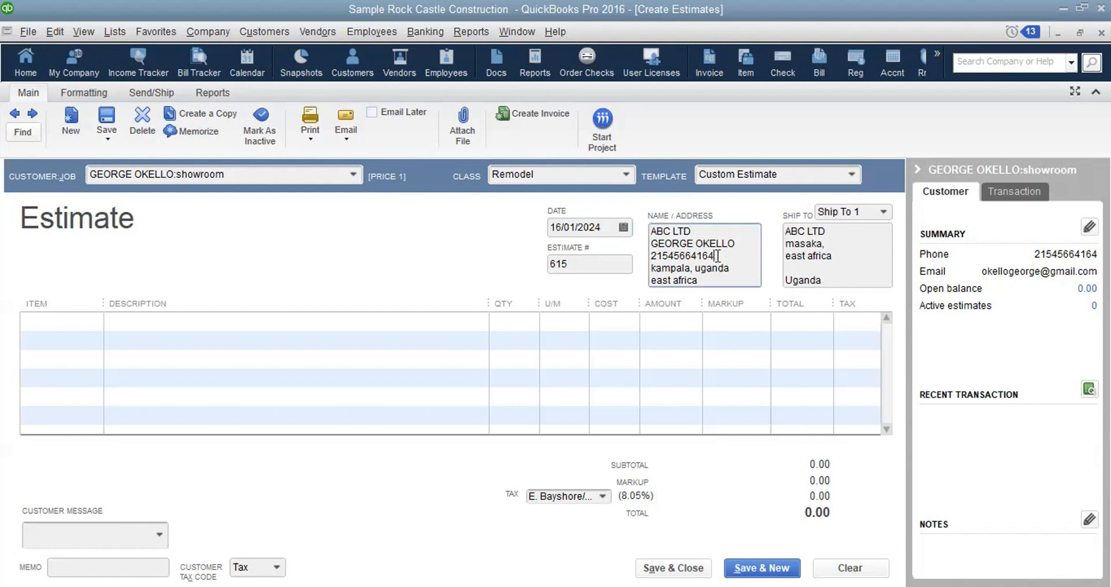
pyautogui.click(806, 266)
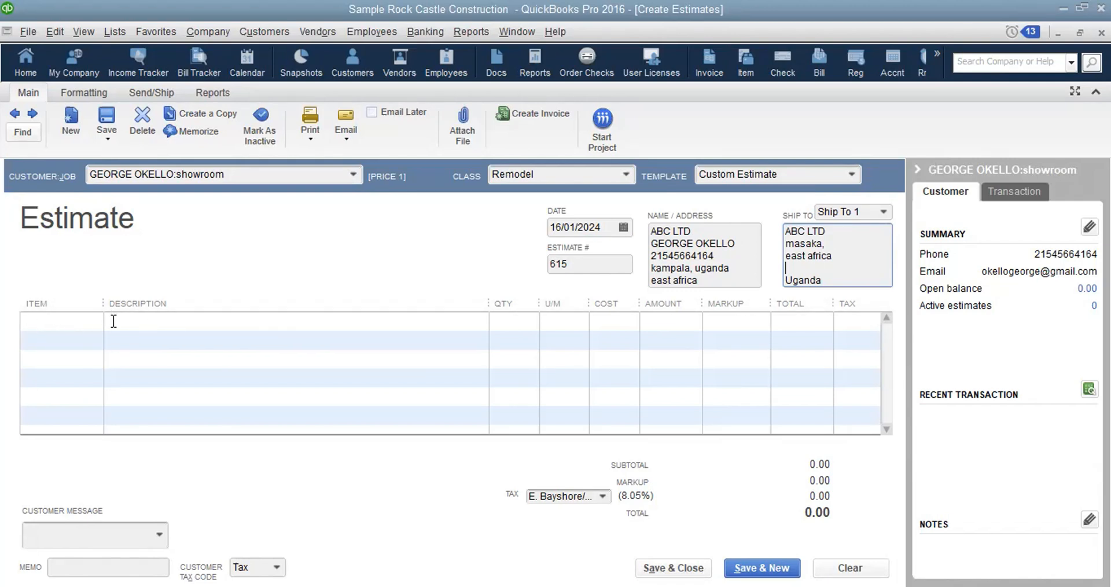
# Add the Framing service item to the first line of the estimate.
pyautogui.click(81, 326)
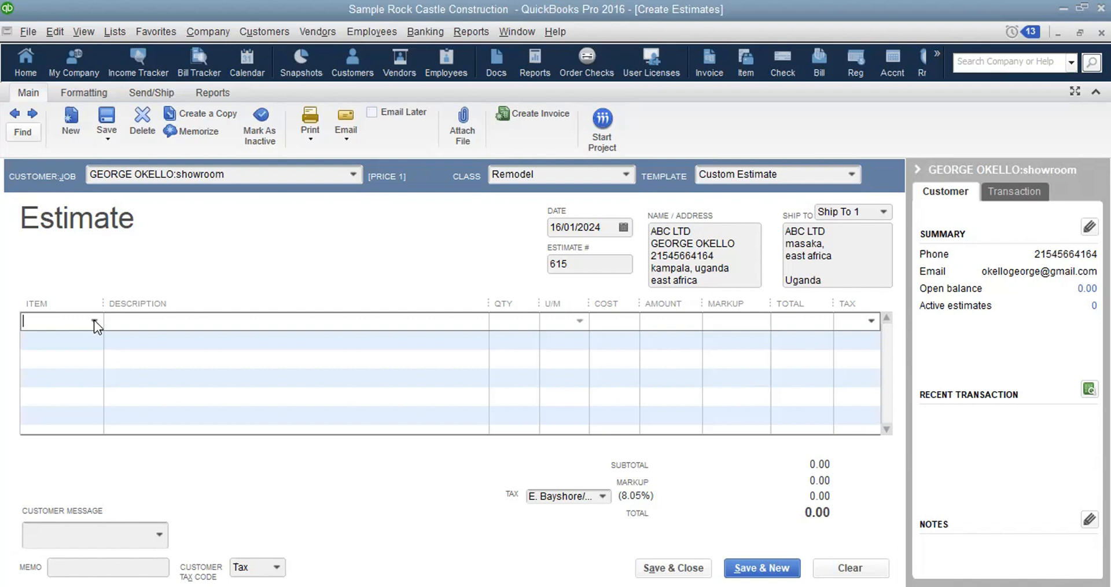
pyautogui.click(44, 338)
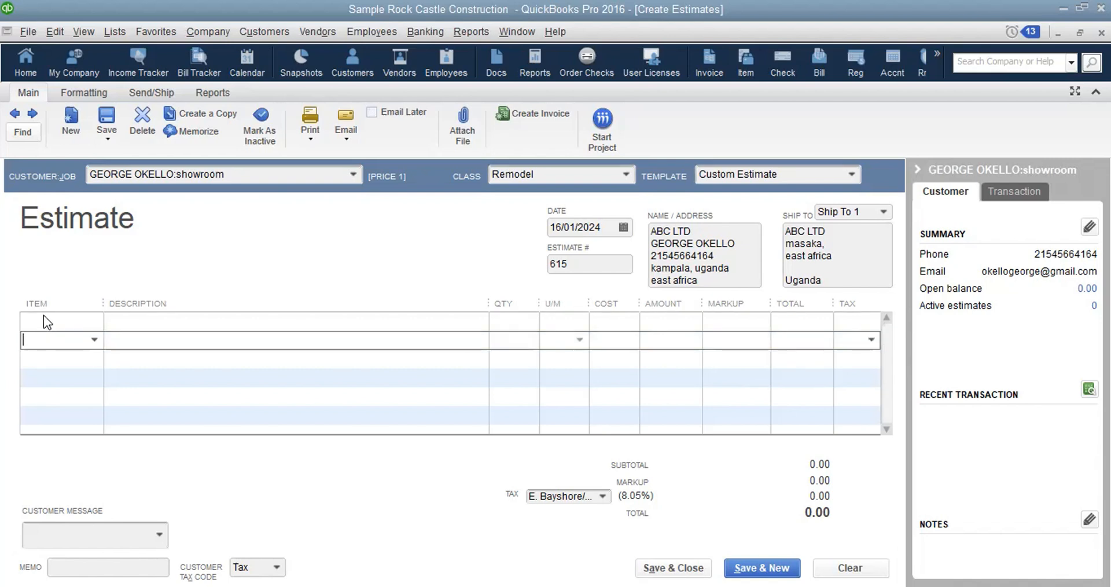
pyautogui.click(87, 319)
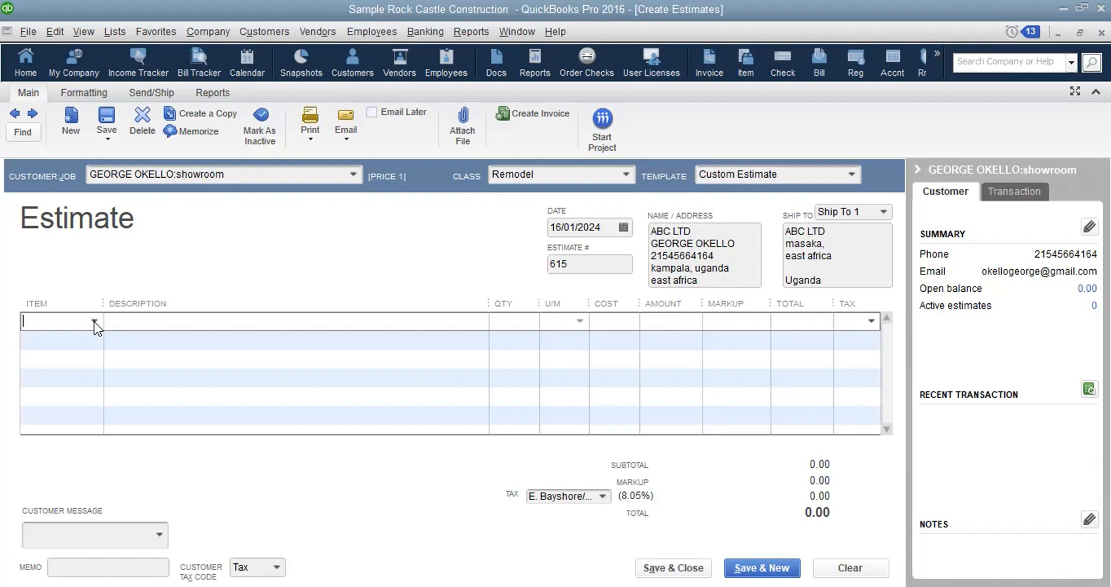
pyautogui.click(94, 321)
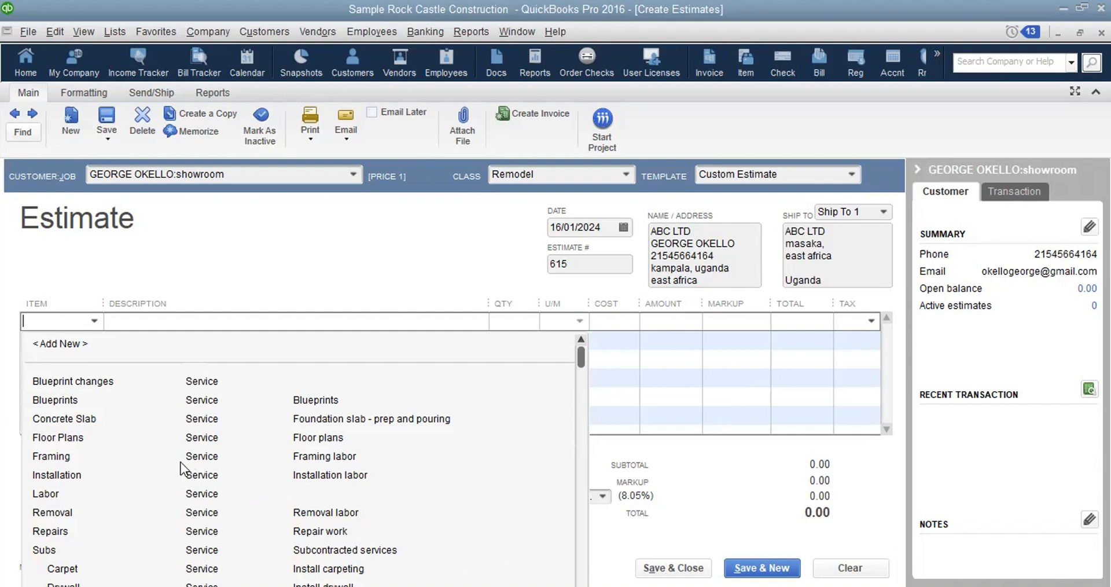
pyautogui.click(62, 457)
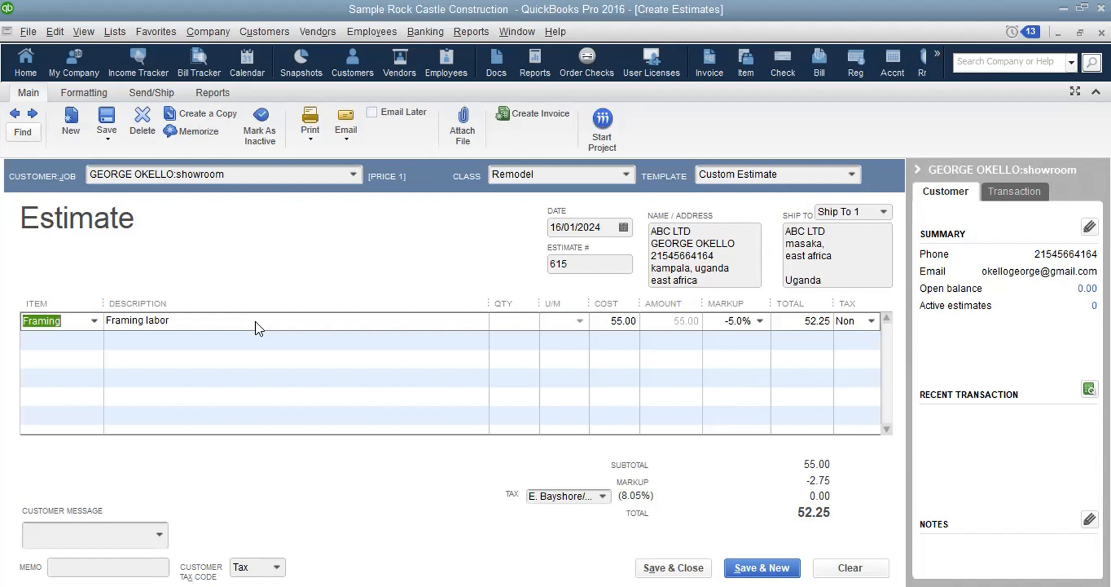
pyautogui.click(182, 323)
pyautogui.click(182, 316)
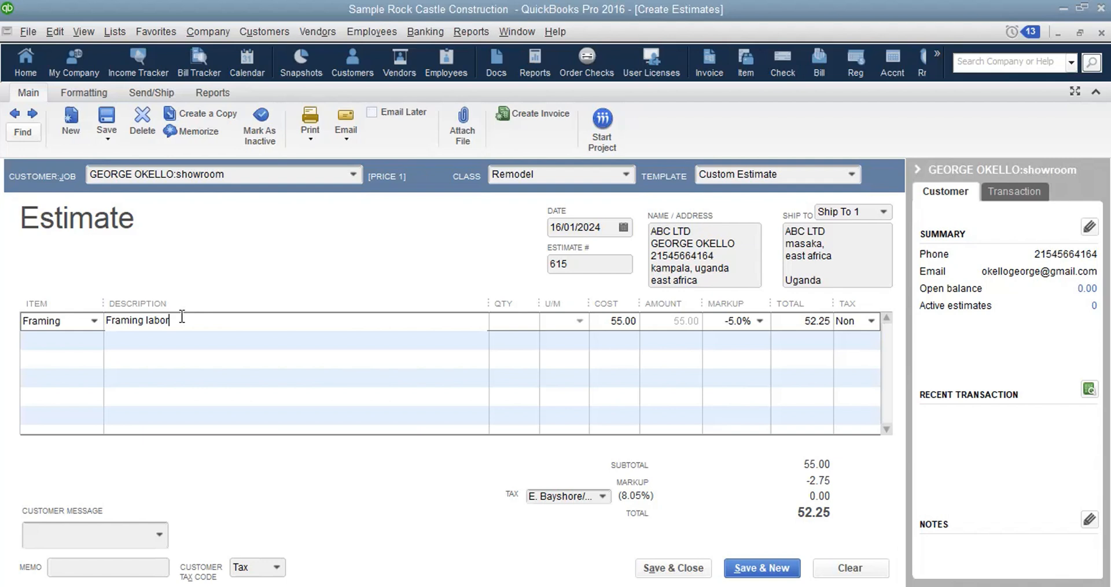
pyautogui.click(299, 345)
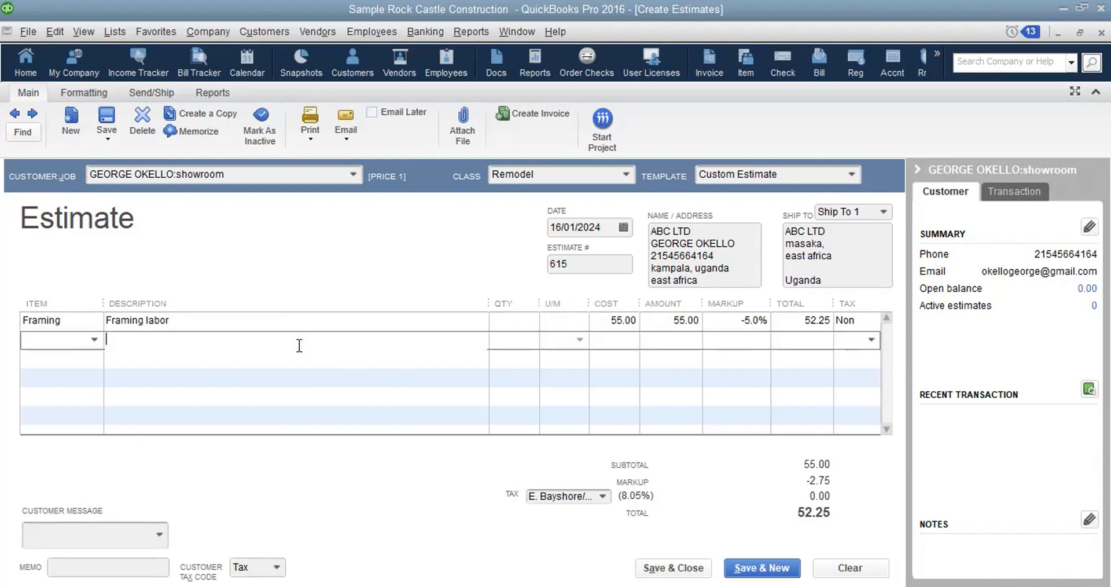
pyautogui.click(220, 320)
pyautogui.doubleClick(217, 319)
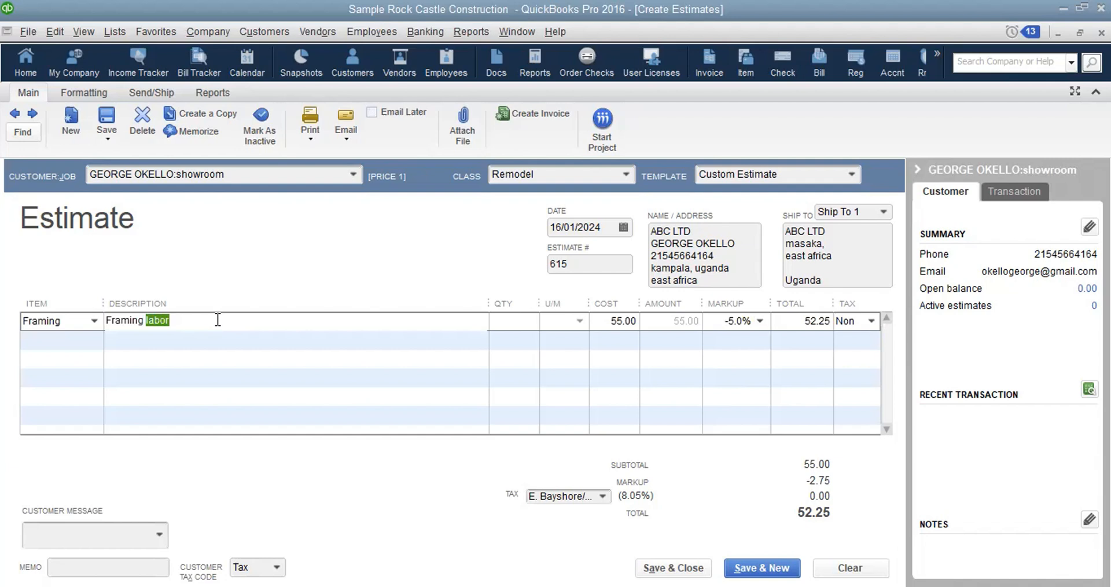
pyautogui.click(296, 342)
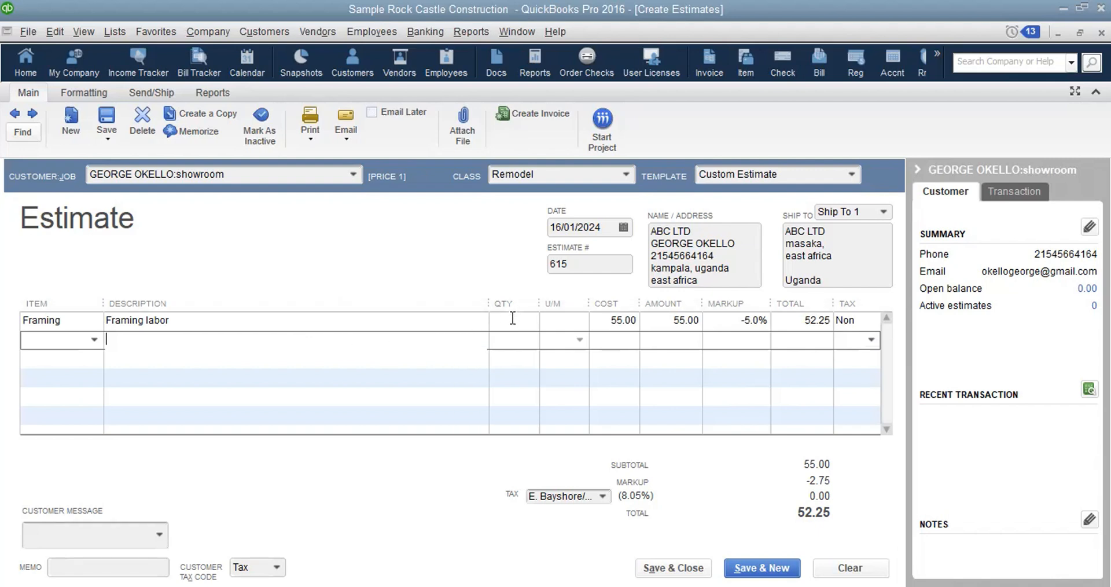
# Set the Framing line's quantity to 20 and its cost to 50.
pyautogui.click(511, 320)
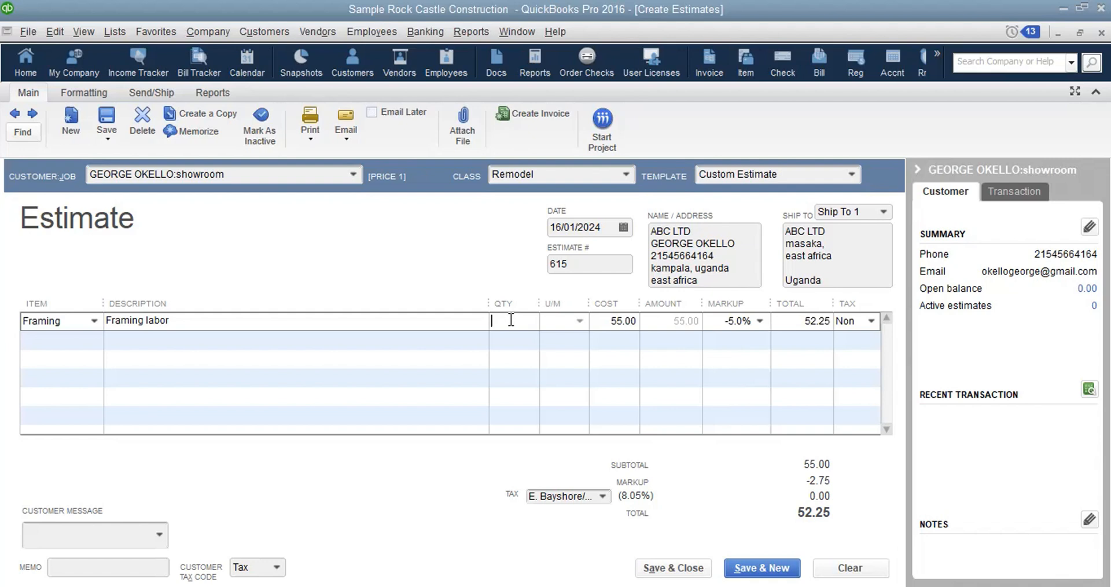
pyautogui.write('20')
pyautogui.click(617, 323)
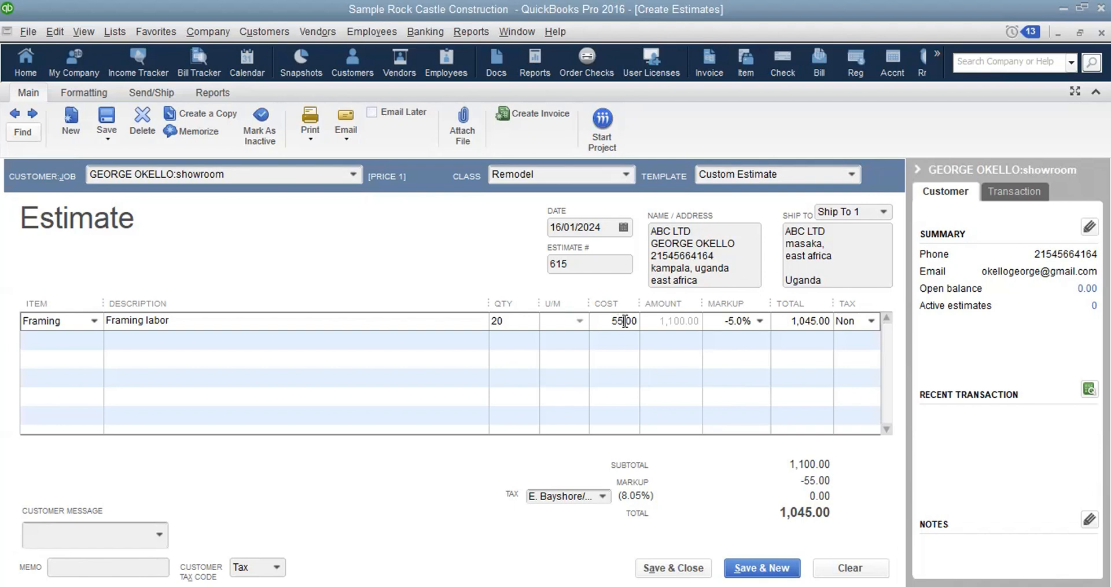
pyautogui.press('BackSpace')
pyautogui.write('0')
pyautogui.click(658, 323)
pyautogui.click(672, 323)
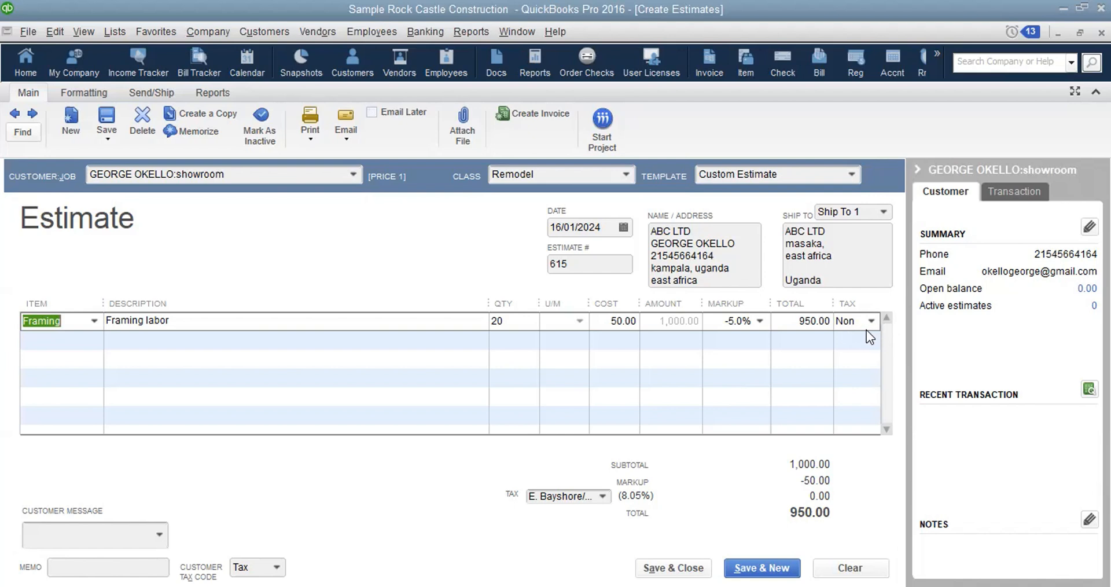
# Try the Taxable Sales code on the Framing line and return it to Non-Taxable Sales.
pyautogui.click(871, 321)
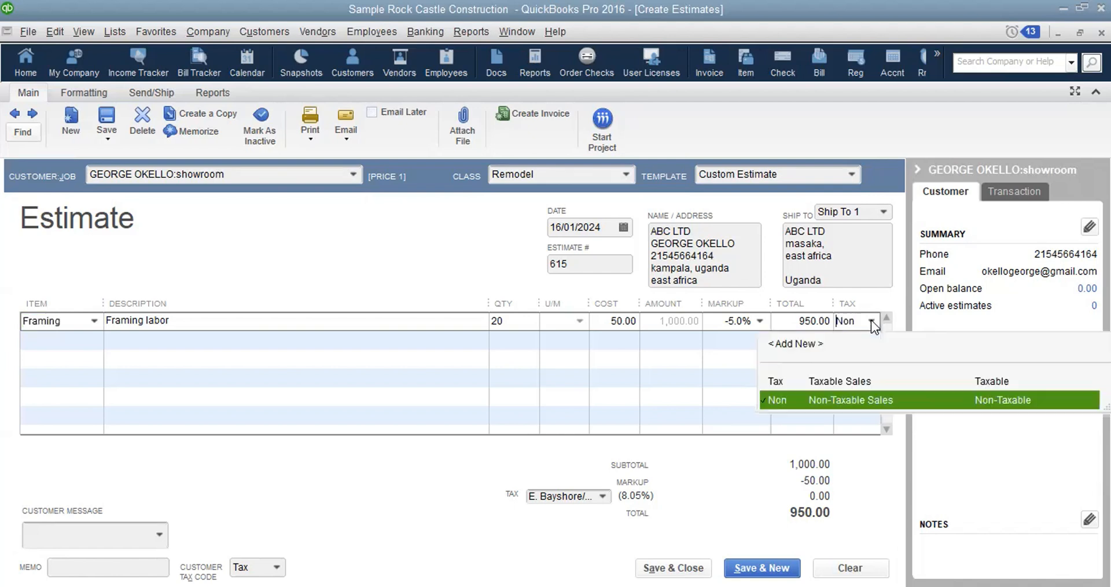
pyautogui.click(831, 400)
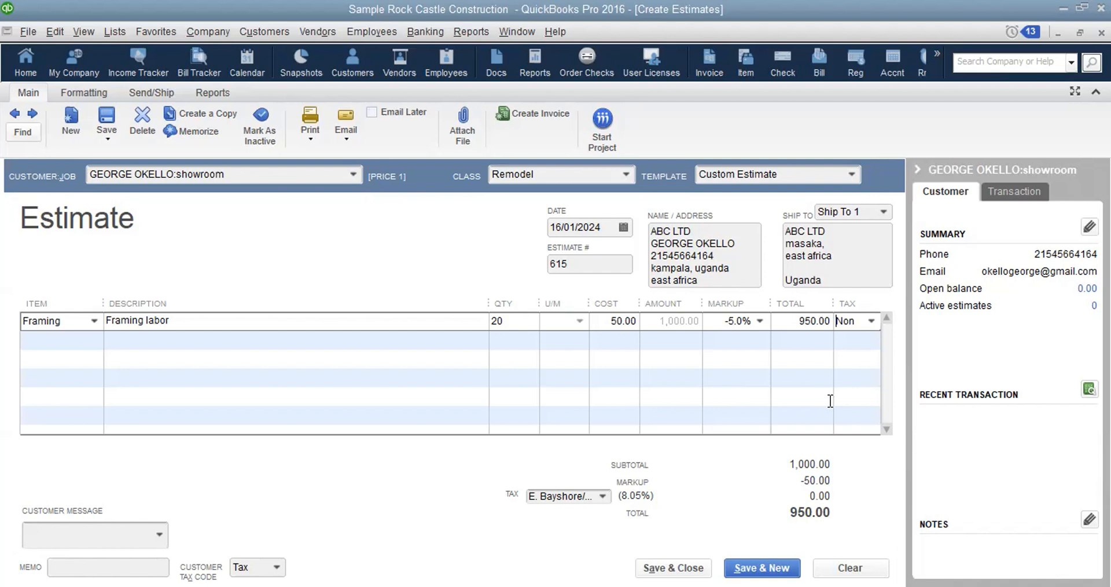
pyautogui.click(872, 322)
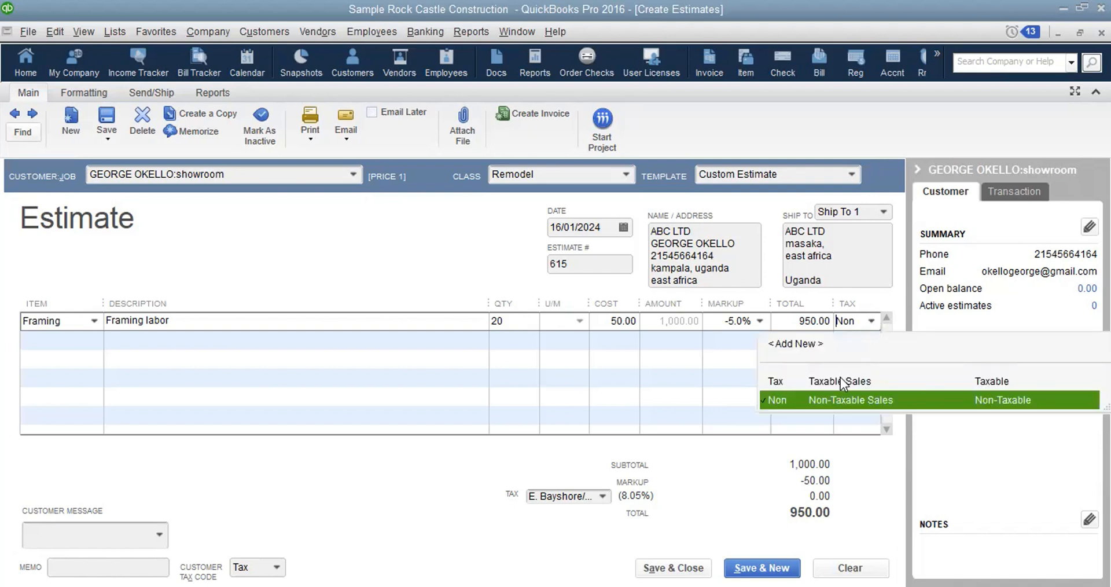
pyautogui.click(842, 380)
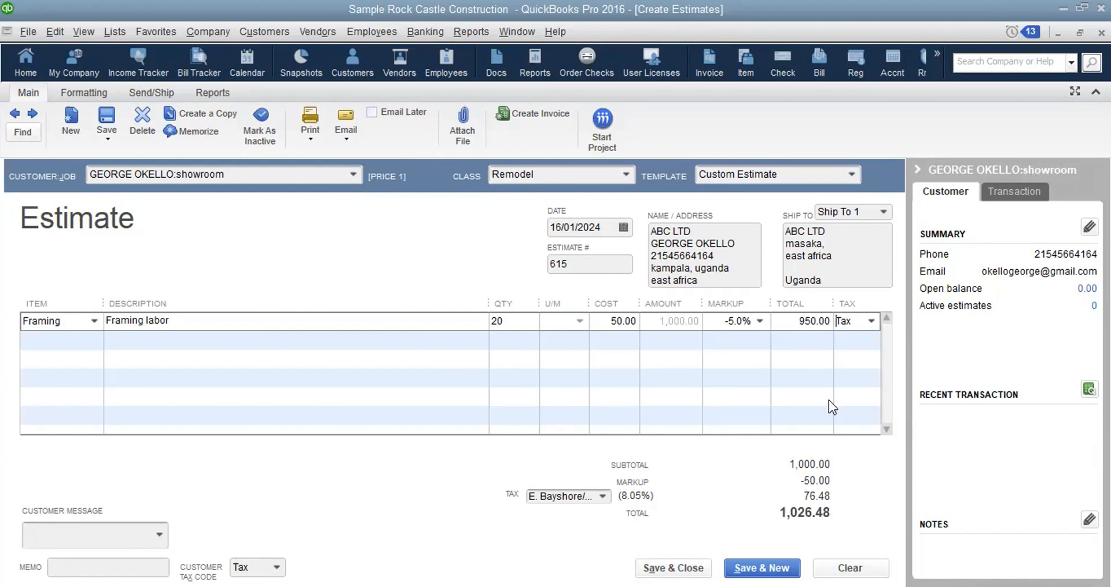
pyautogui.click(871, 321)
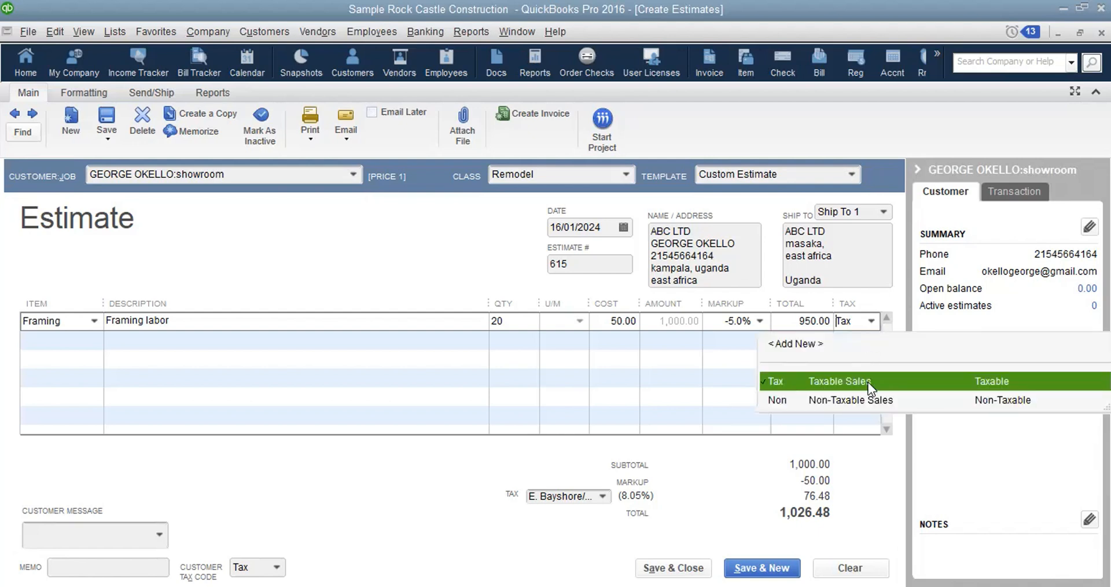
pyautogui.click(845, 400)
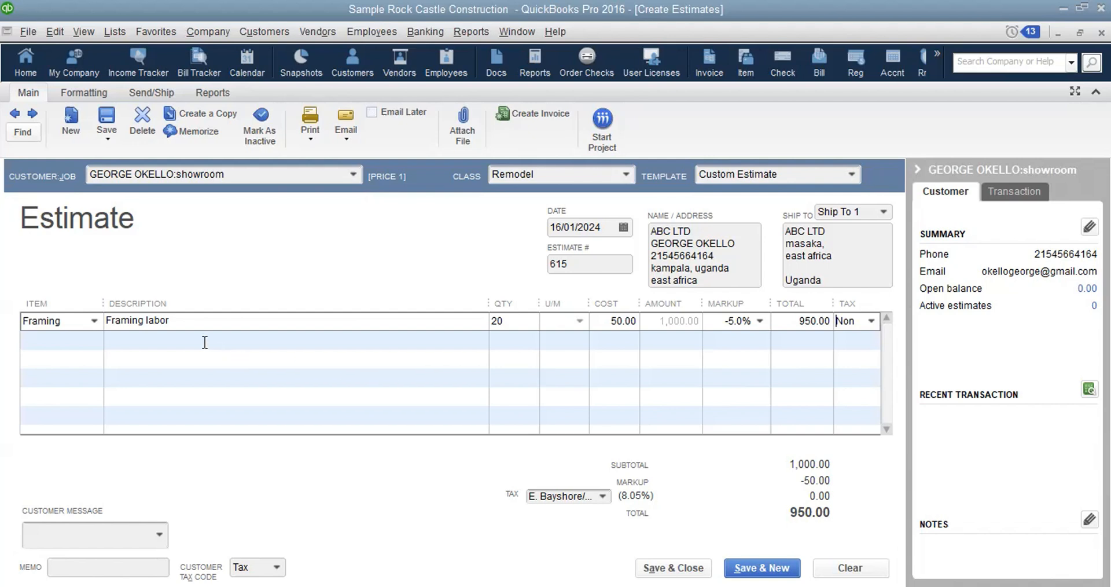
# Add the Wood Door inventory part to the second line of the estimate.
pyautogui.click(95, 341)
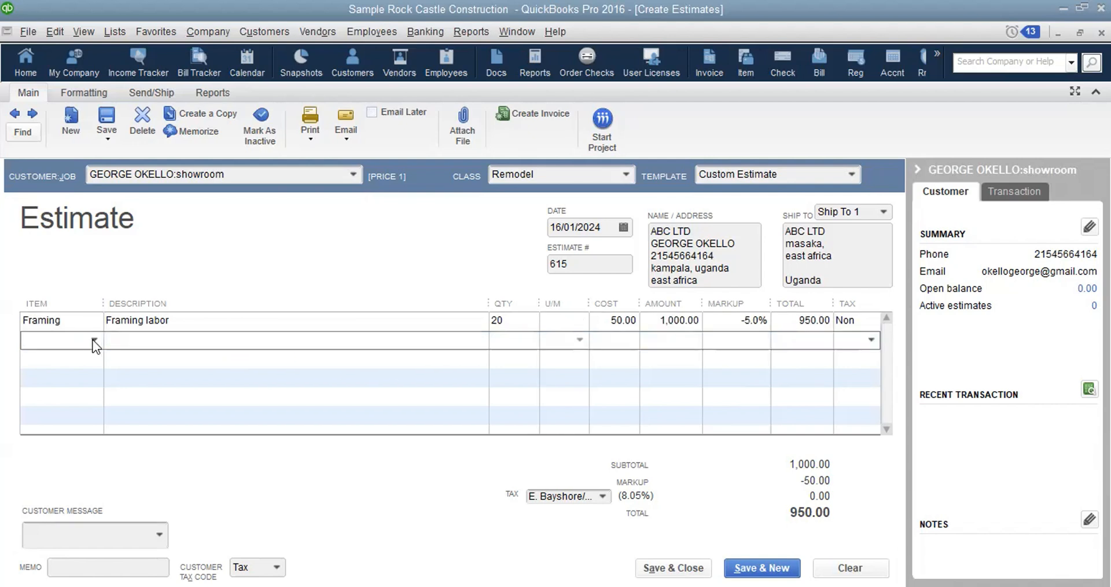
pyautogui.click(94, 340)
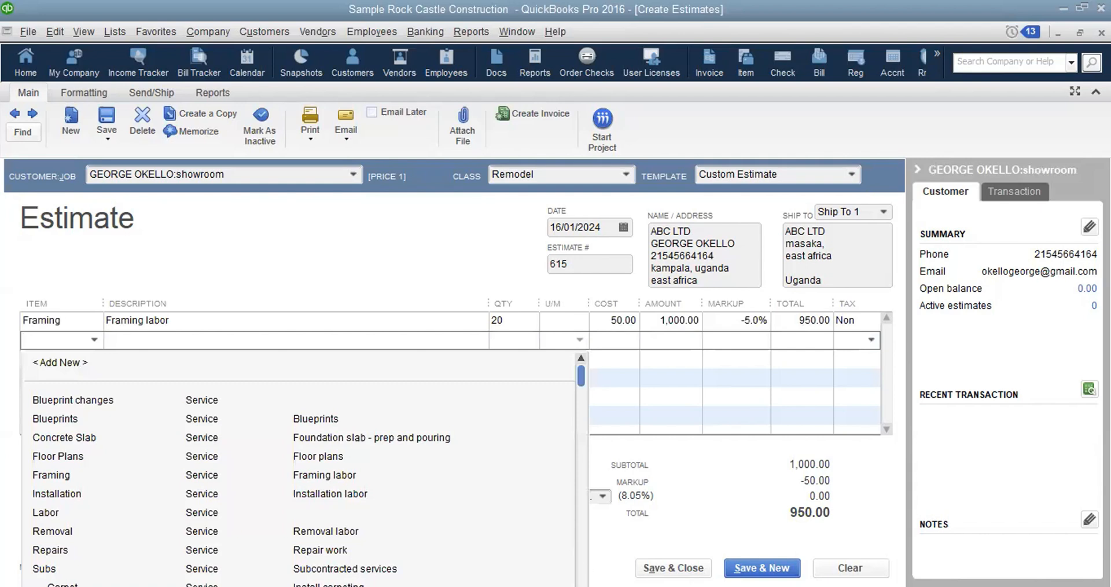
pyautogui.scroll(-2, 299, 469)
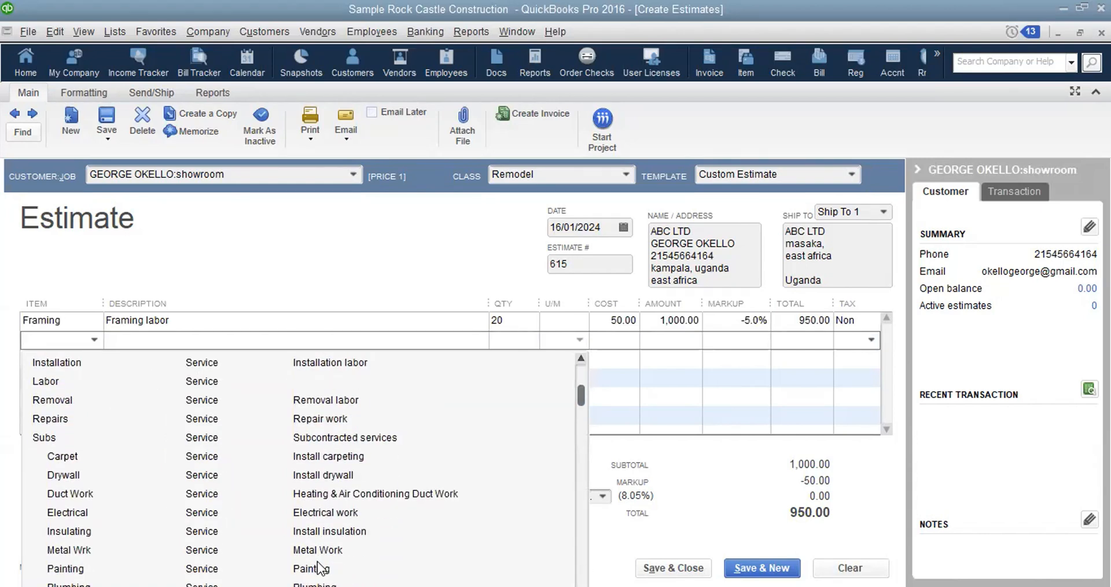
pyautogui.scroll(-4, 231, 430)
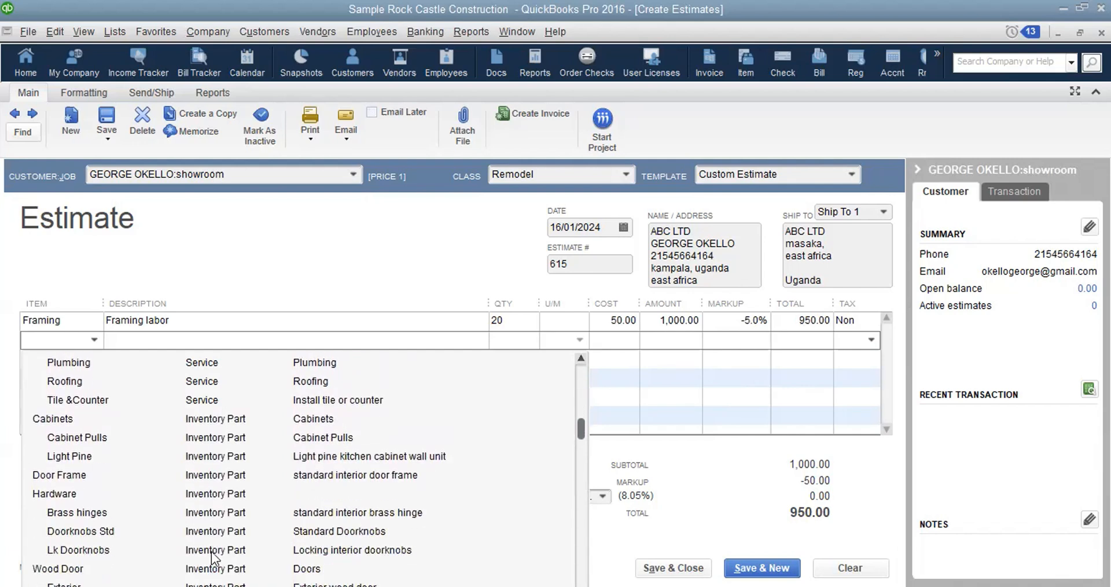
pyautogui.scroll(-5, 406, 516)
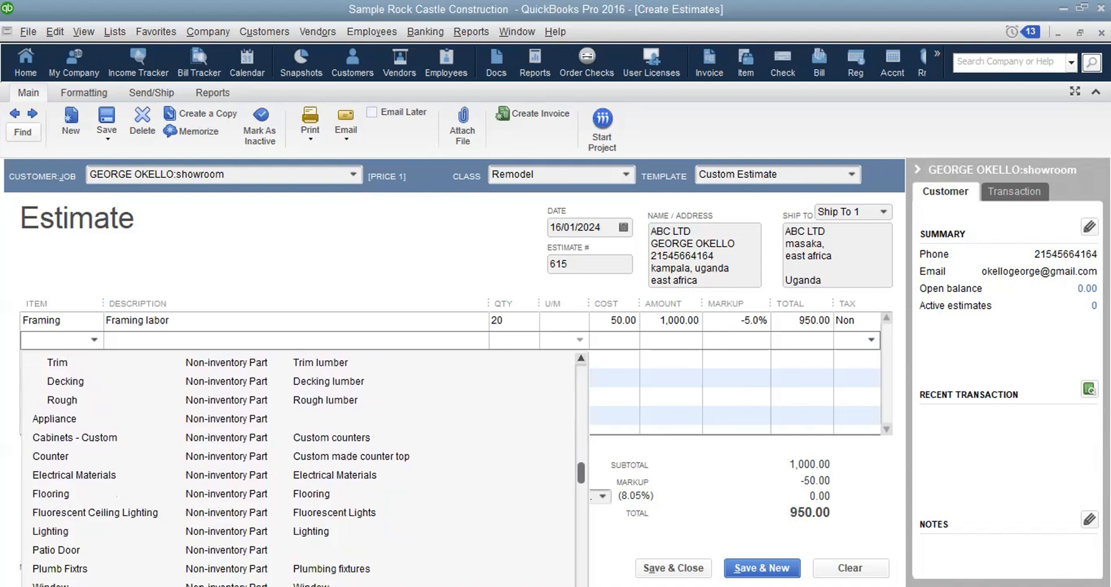
pyautogui.scroll(-5, 589, 460)
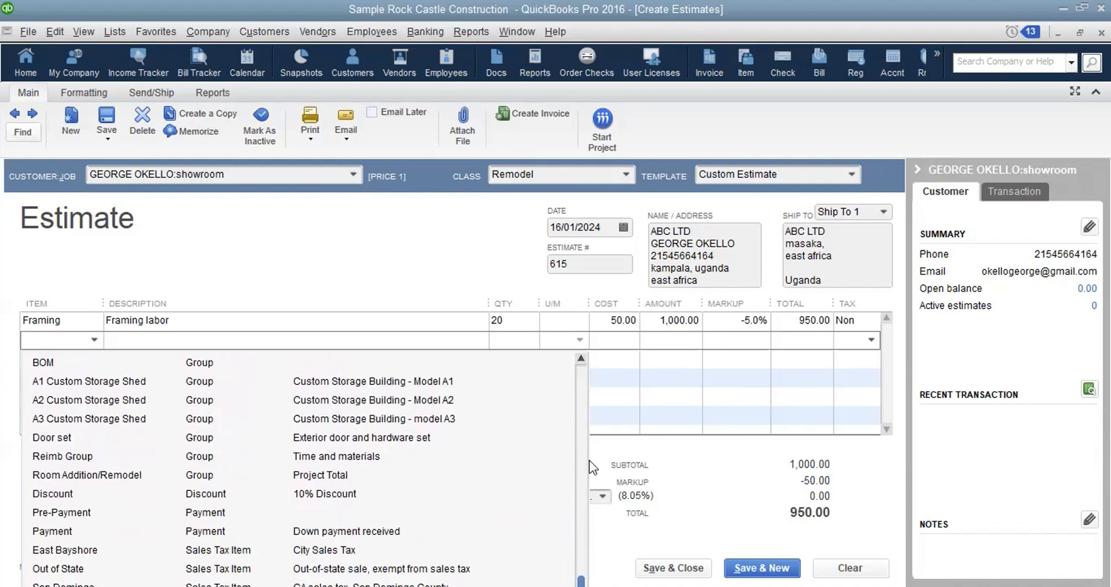
pyautogui.click(581, 359)
pyautogui.click(580, 358)
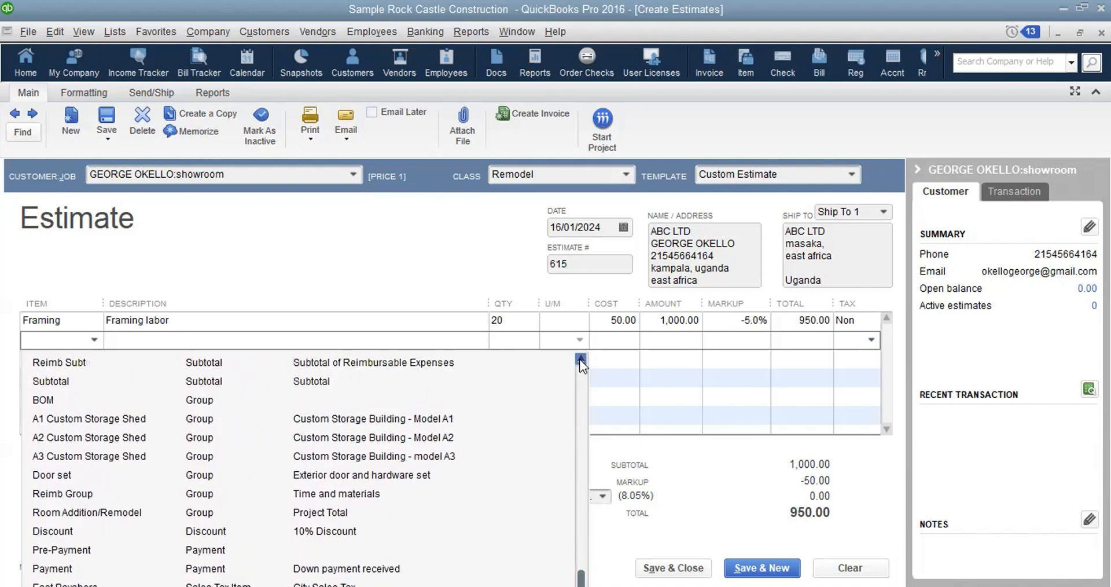
pyautogui.click(580, 359)
pyautogui.click(581, 359)
pyautogui.click(580, 359)
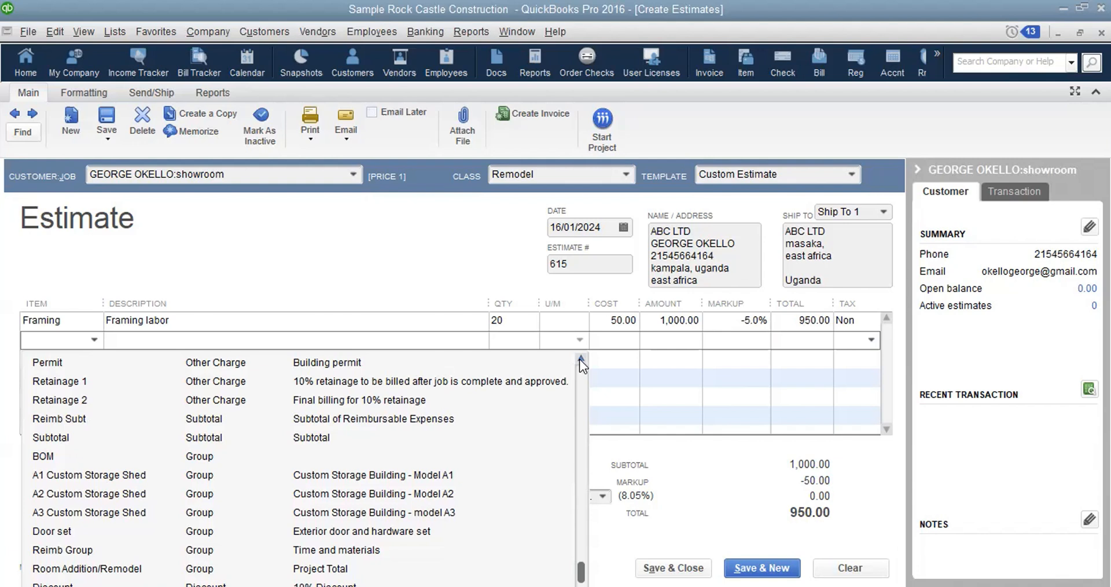
pyautogui.moveTo(580, 358); pyautogui.dragTo(581, 359)
pyautogui.click(580, 358)
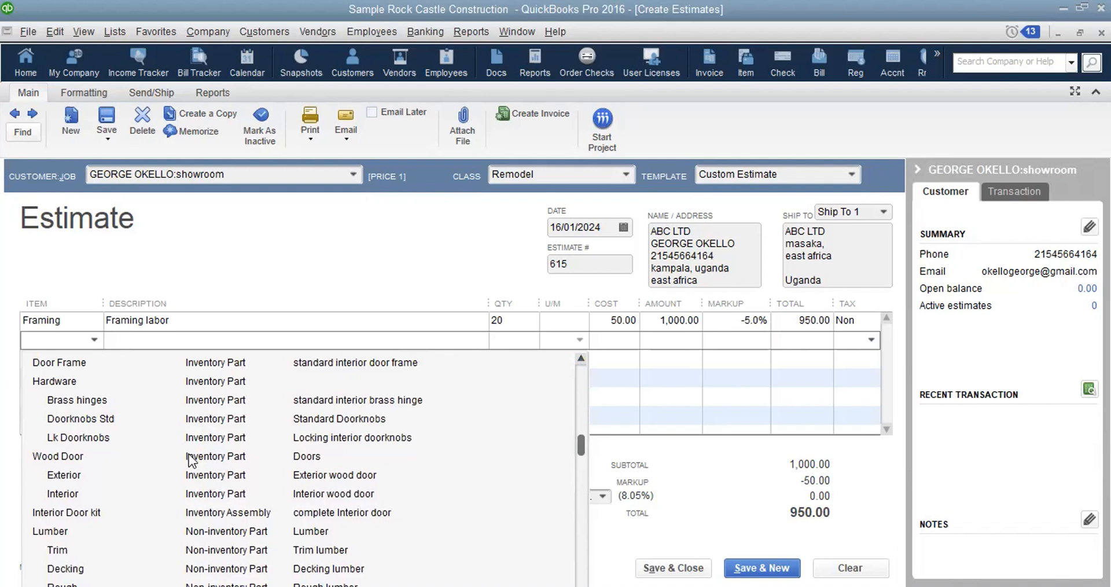
pyautogui.click(62, 458)
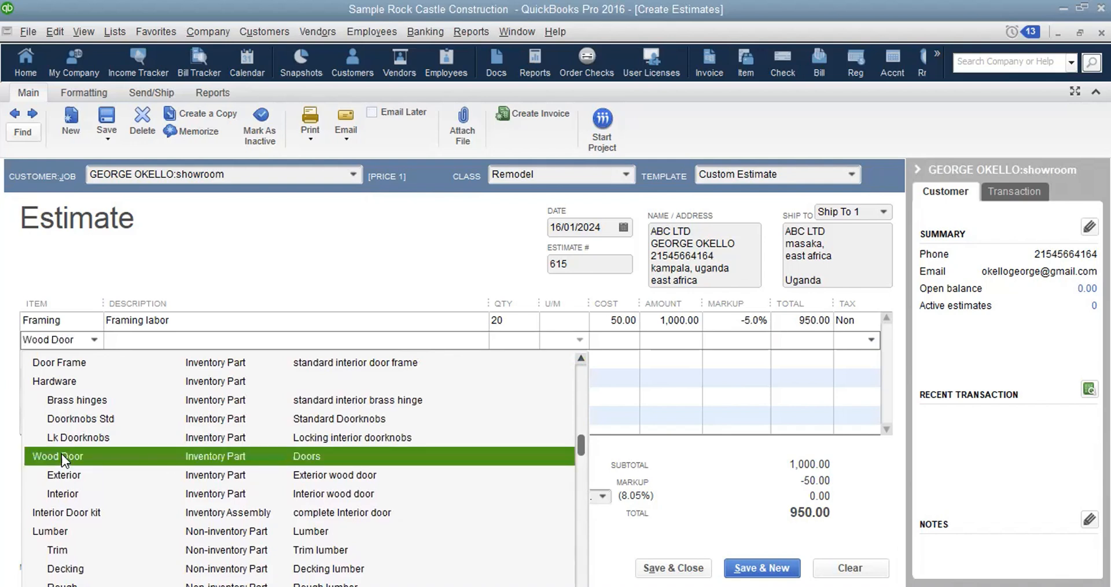
pyautogui.click(62, 455)
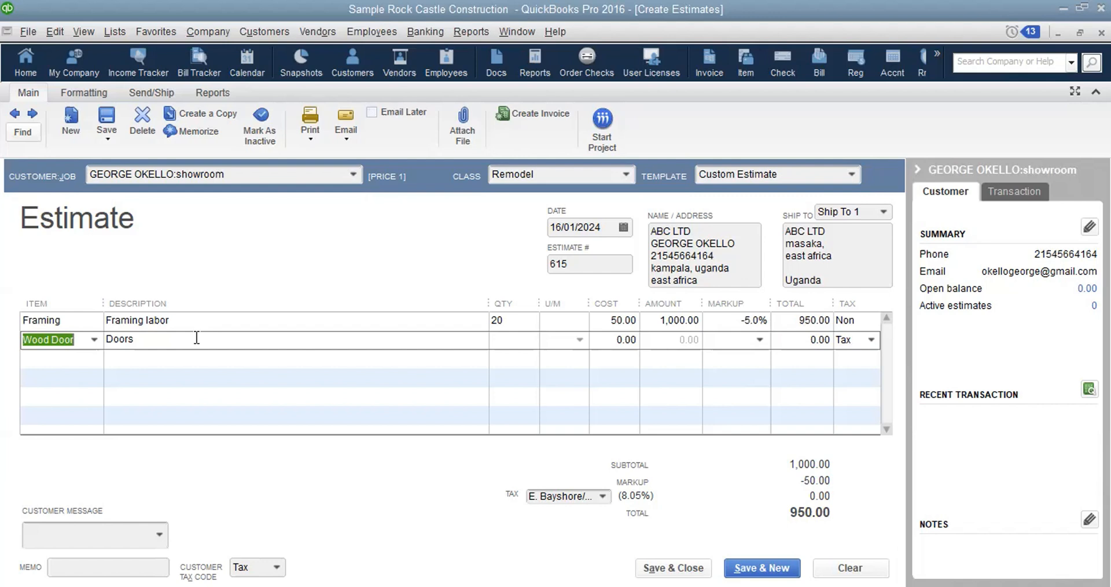
# Add another Wood Door item on the third line of the estimate.
pyautogui.click(48, 357)
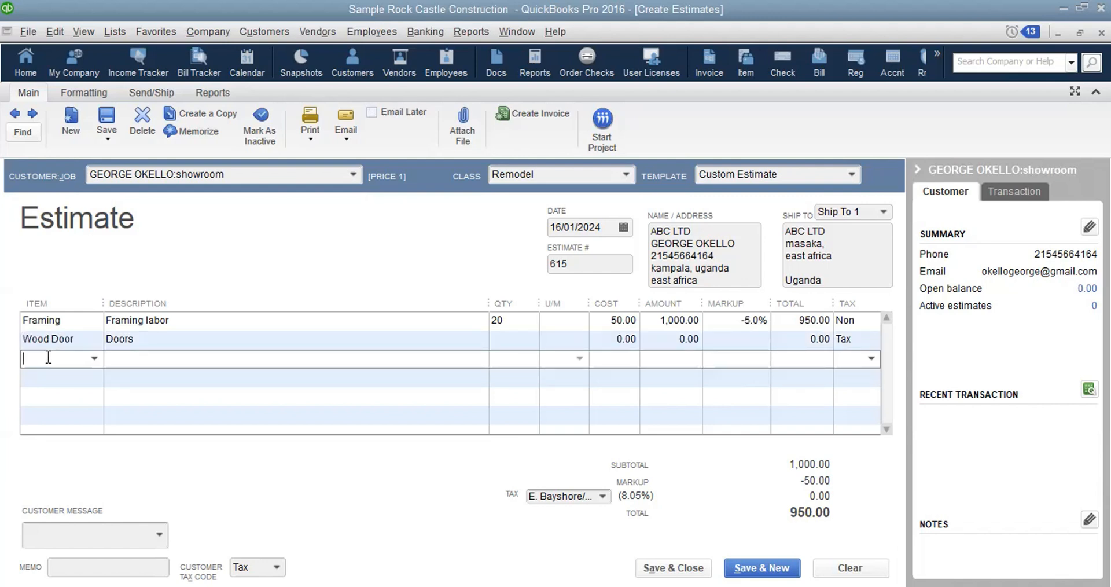
pyautogui.write('Wood Door')
pyautogui.press('Tab')
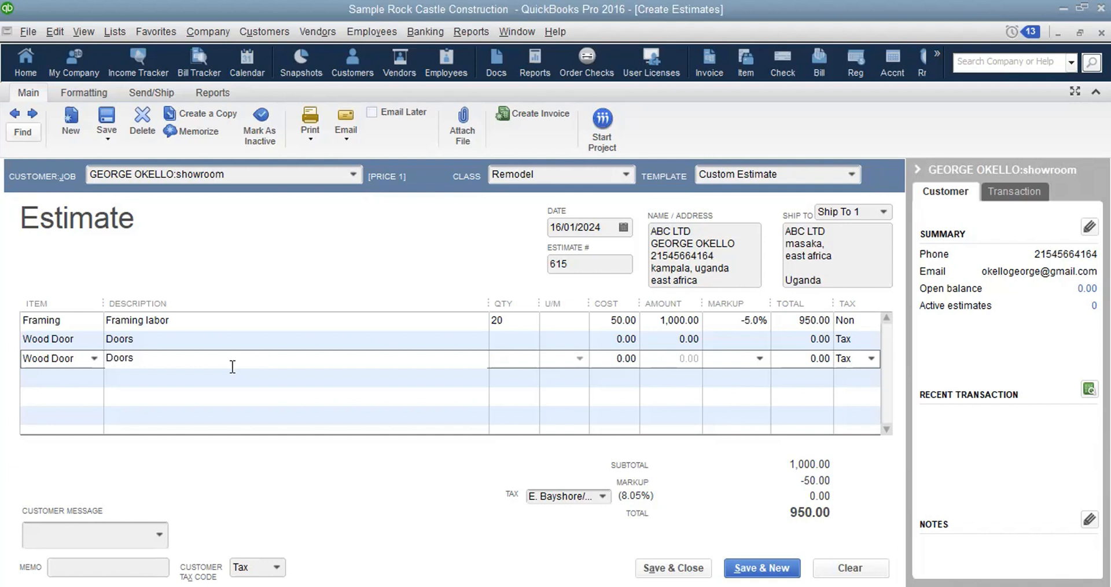
pyautogui.click(89, 340)
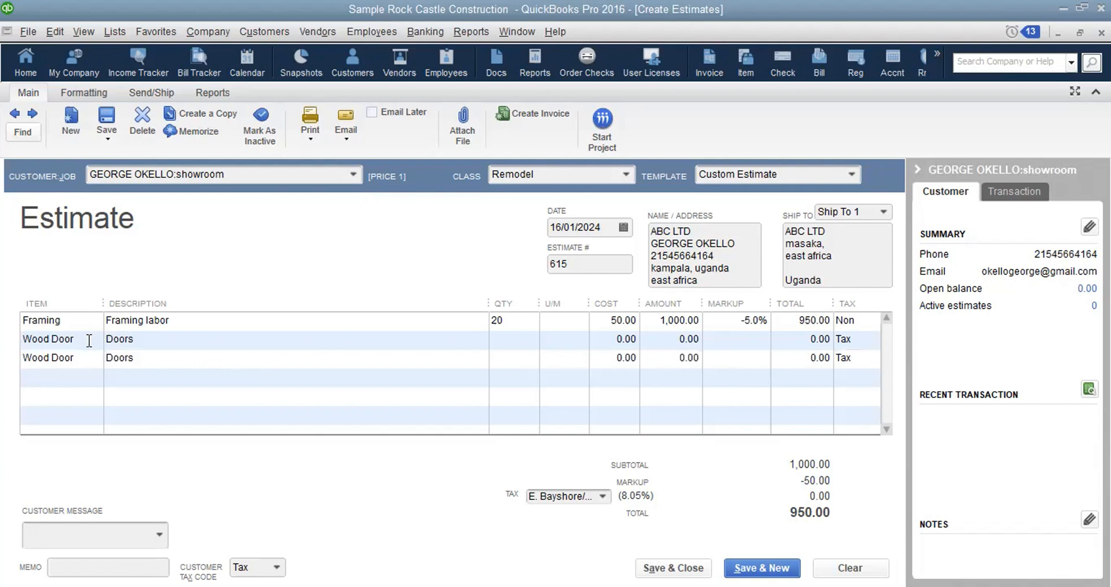
pyautogui.click(157, 344)
pyautogui.click(158, 344)
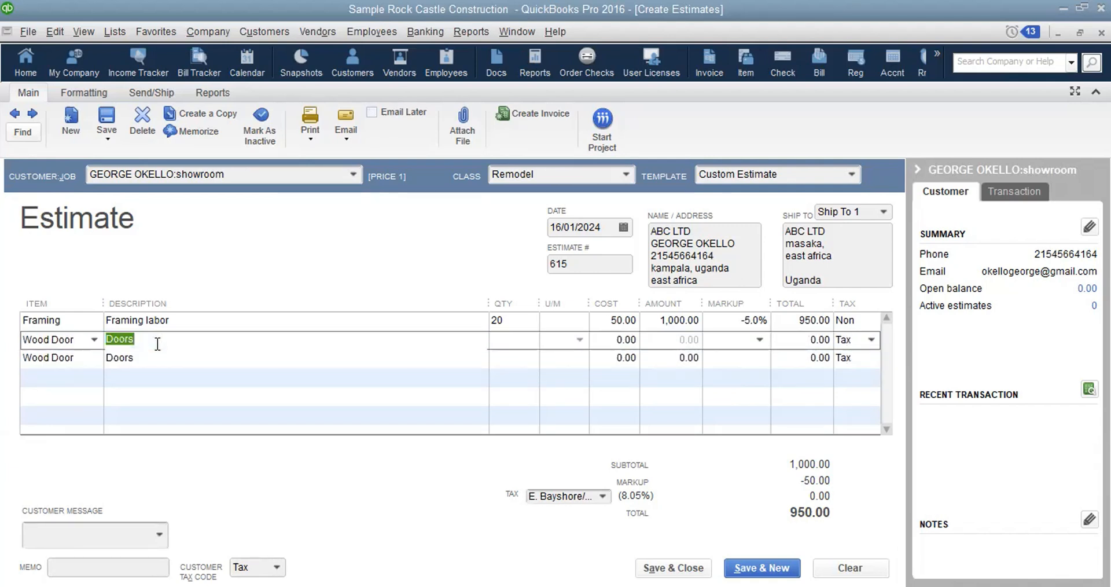
pyautogui.click(517, 341)
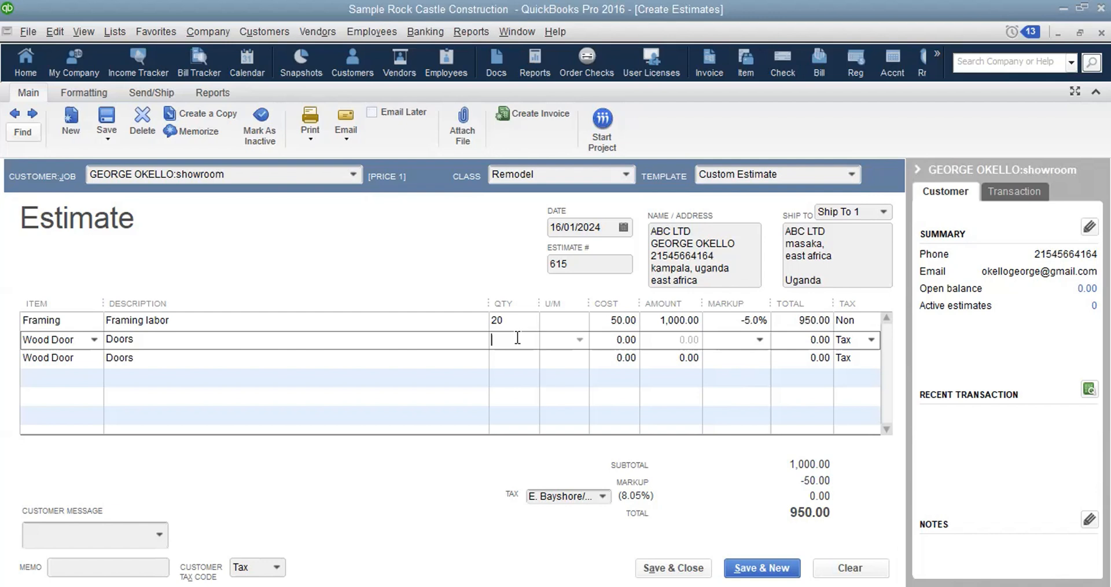
pyautogui.click(95, 358)
pyautogui.click(94, 358)
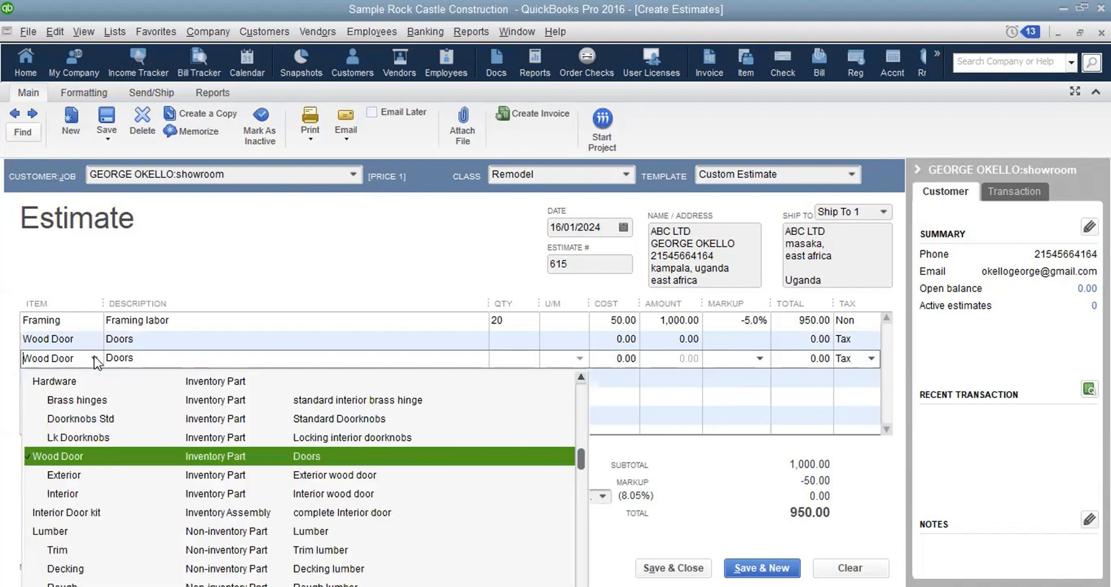
pyautogui.click(579, 398)
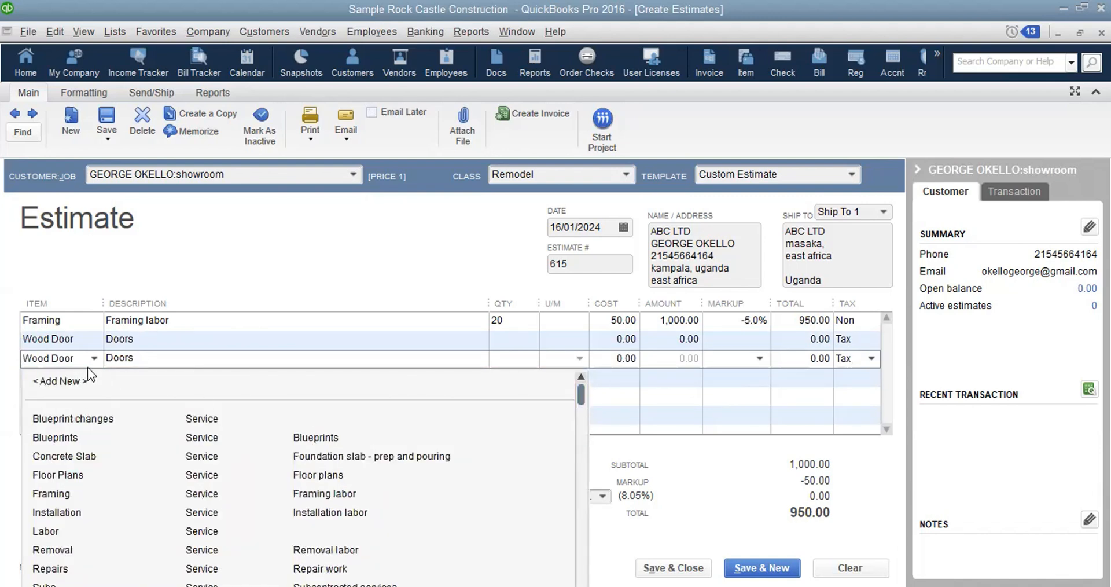
pyautogui.click(60, 382)
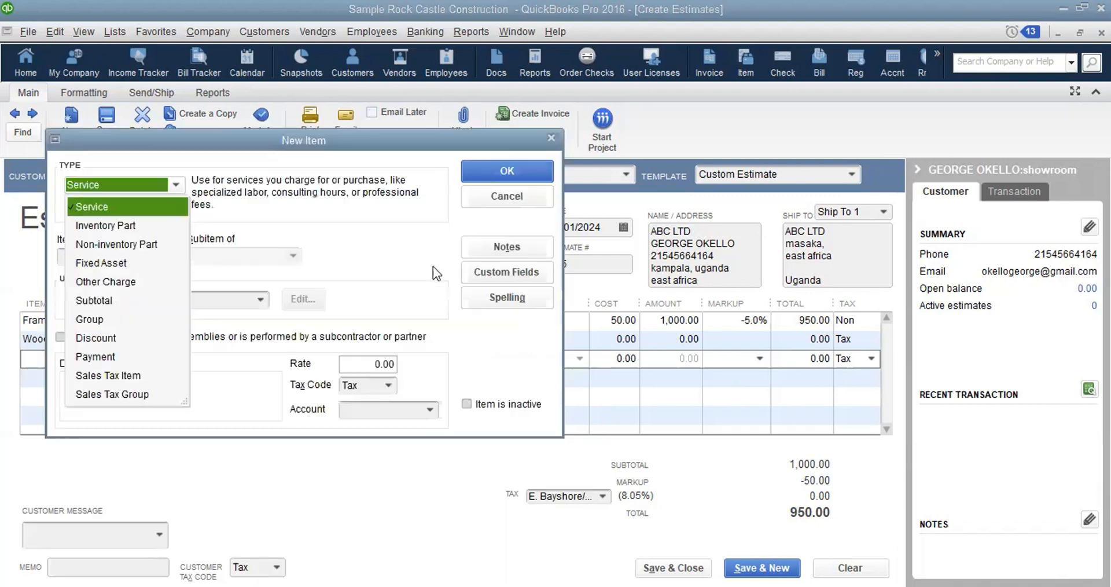
pyautogui.click(510, 201)
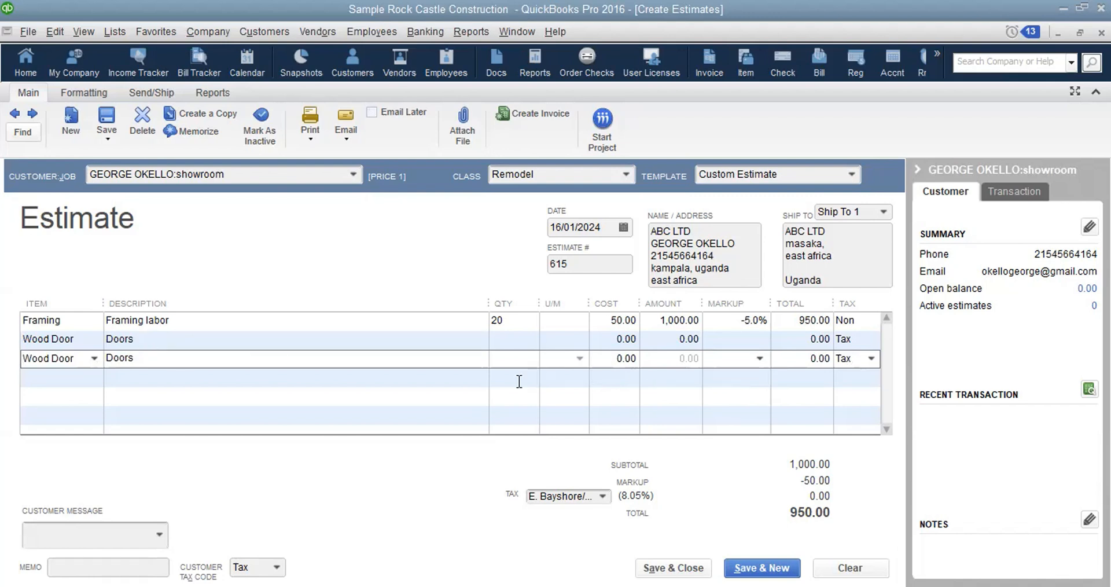
# Try the Exterior wood door item on the second line and return it to the parent Wood Door item.
pyautogui.click(484, 342)
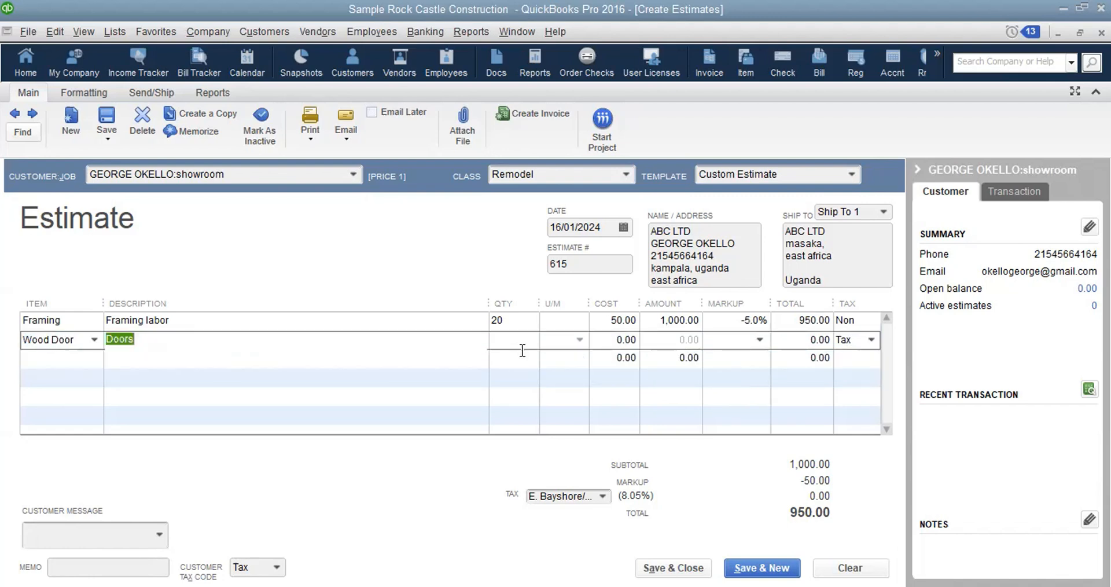
pyautogui.click(512, 343)
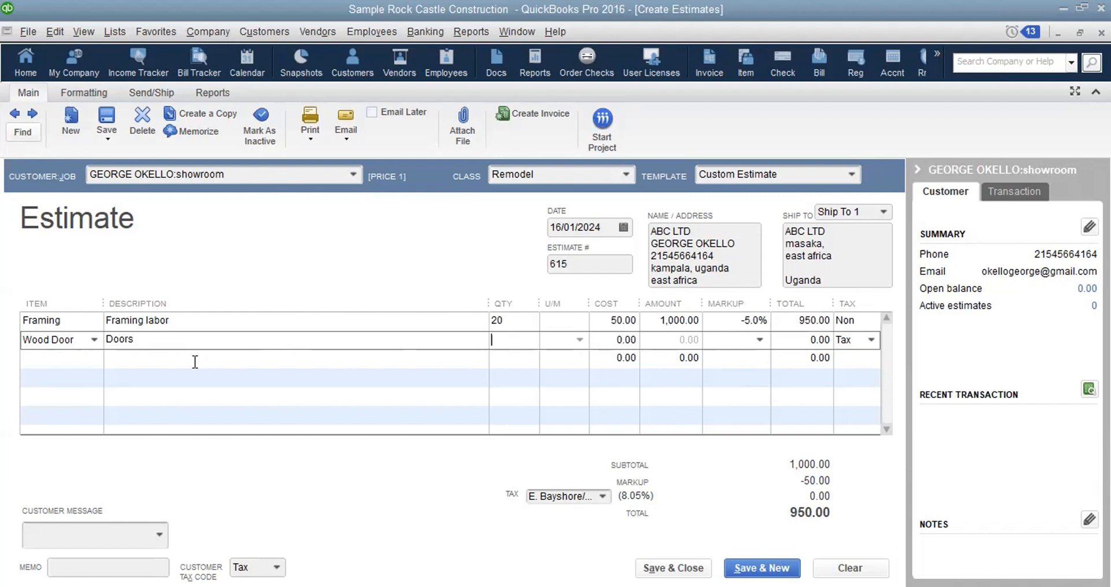
pyautogui.click(94, 342)
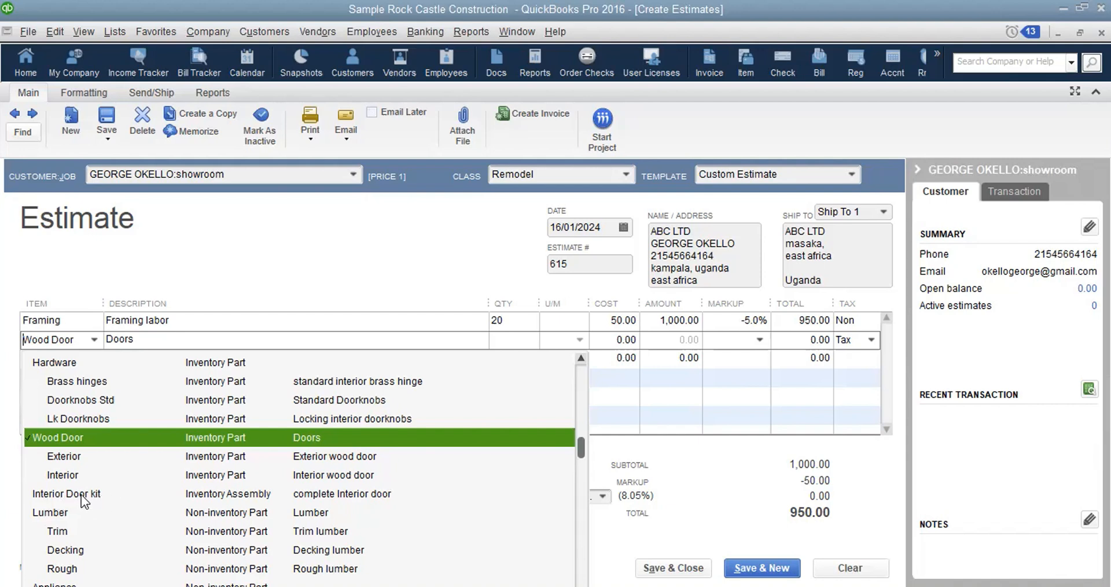
pyautogui.click(76, 457)
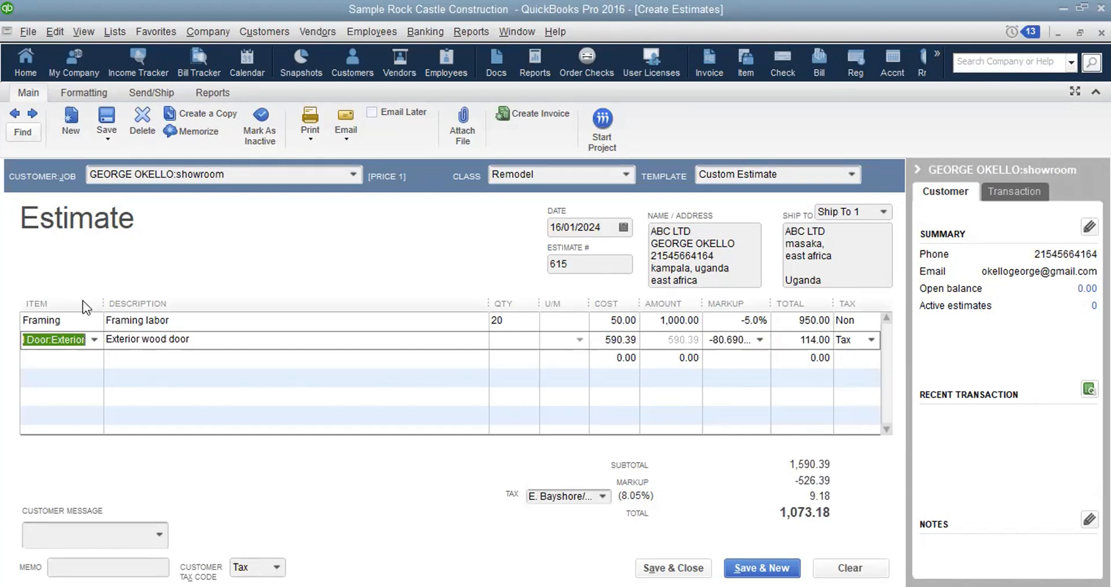
pyautogui.click(94, 340)
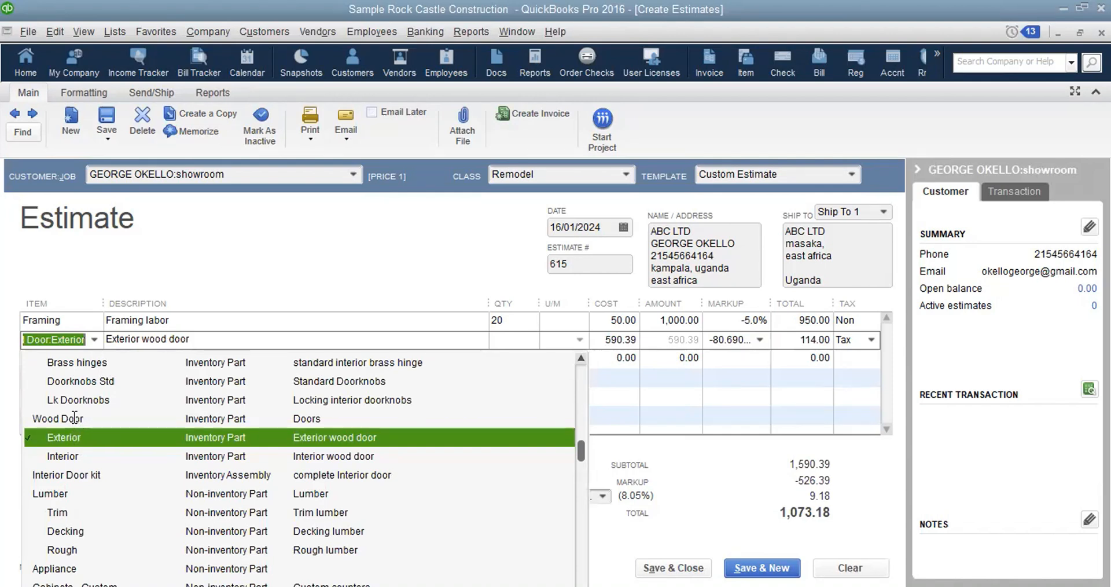
pyautogui.click(74, 418)
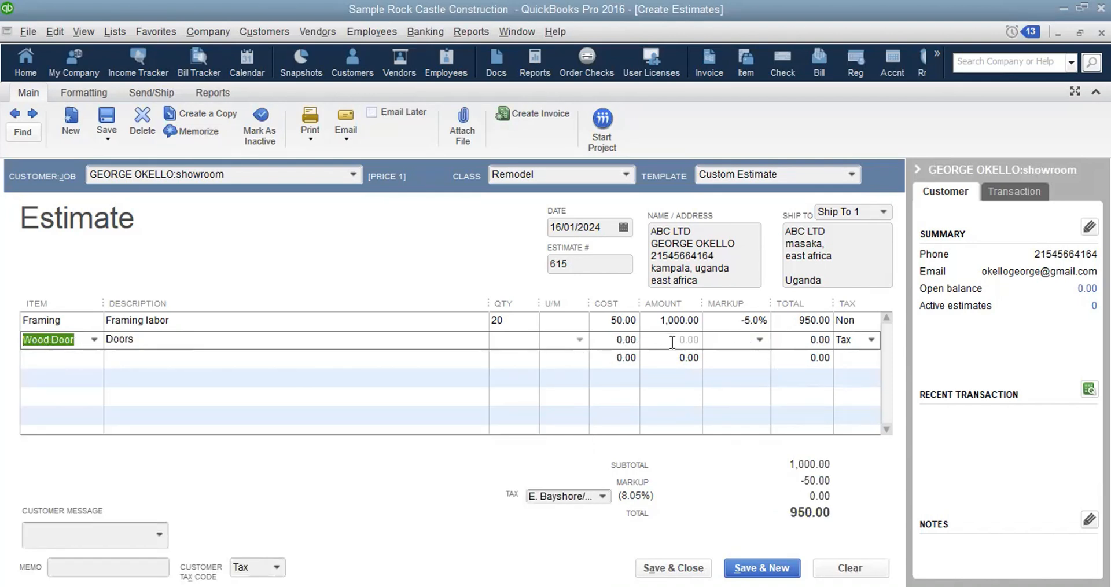
# Change the second line's item to the Exterior subitem of Wood Door and set its quantity to 2.
pyautogui.click(93, 341)
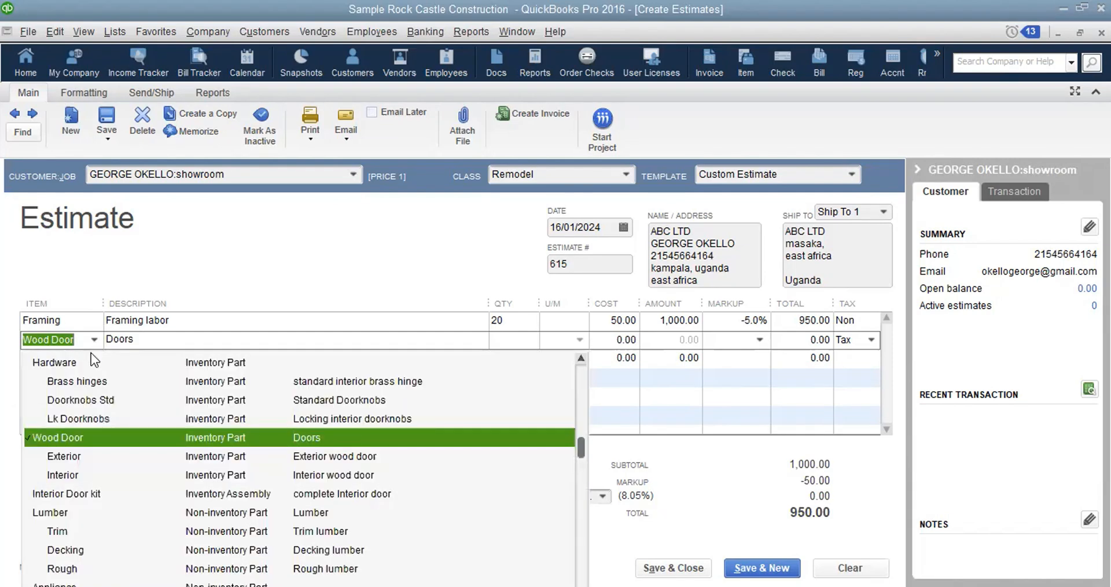
pyautogui.click(73, 456)
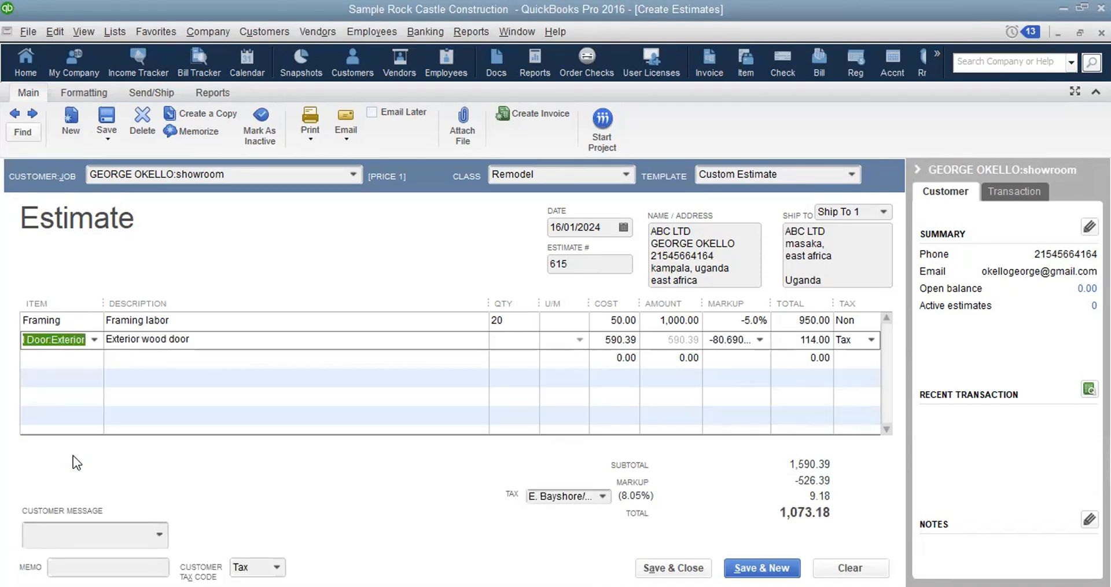
pyautogui.click(509, 338)
pyautogui.write('2')
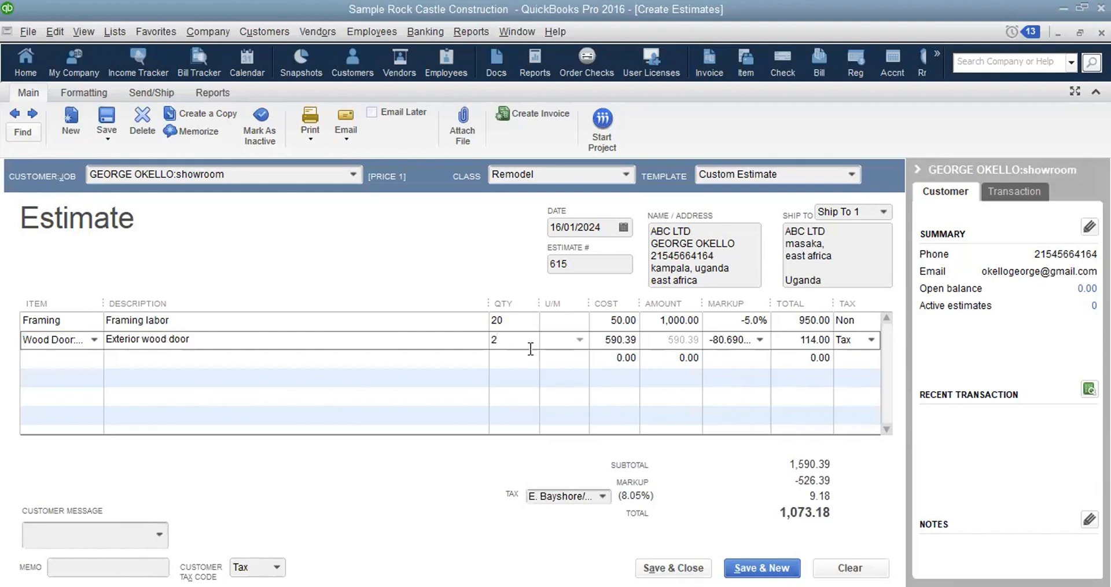
pyautogui.click(582, 358)
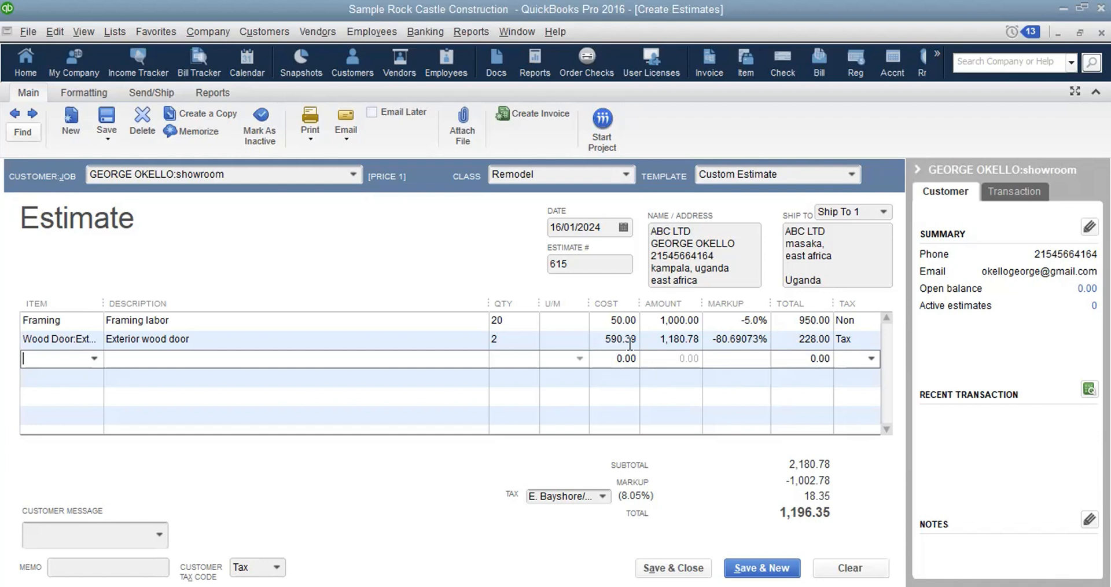
# Set the Exterior wood door line's markup to the Base Sales Price ($ 120.00) option.
pyautogui.click(535, 347)
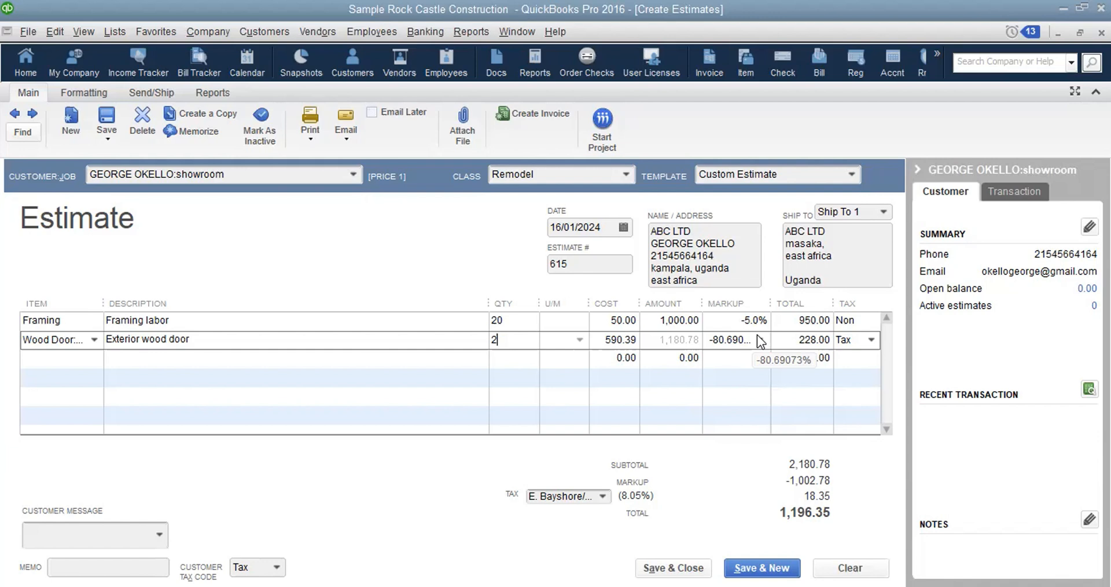
pyautogui.press('Down')
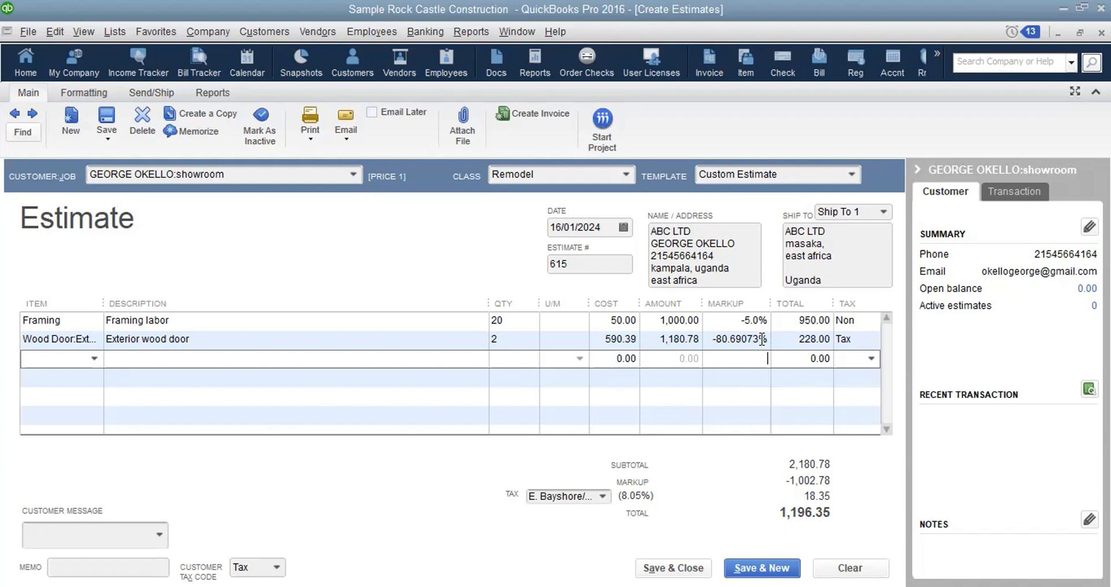
pyautogui.click(762, 338)
pyautogui.click(759, 339)
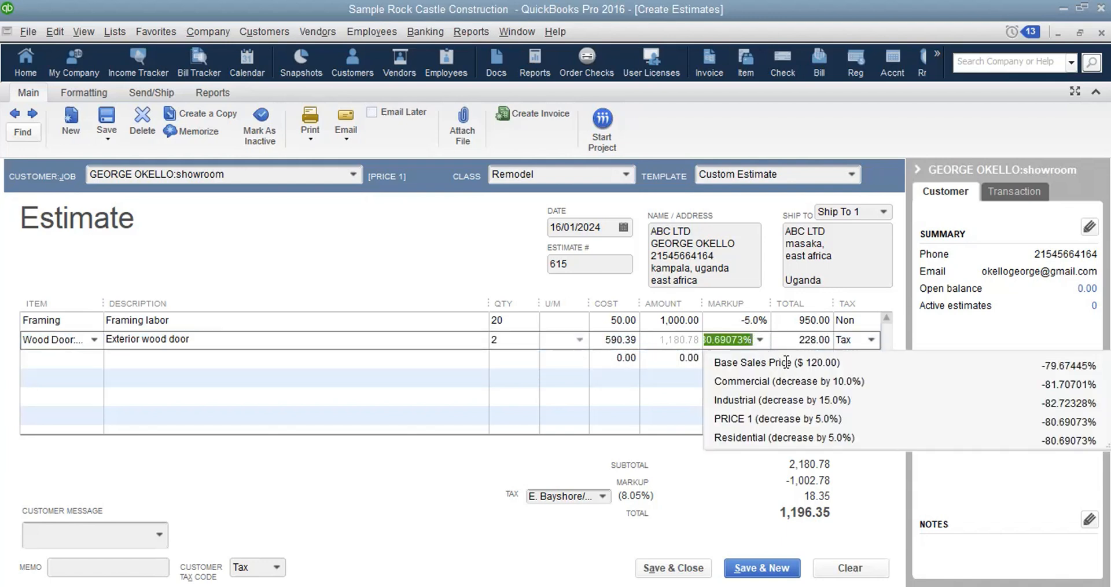
pyautogui.click(786, 362)
pyautogui.click(761, 341)
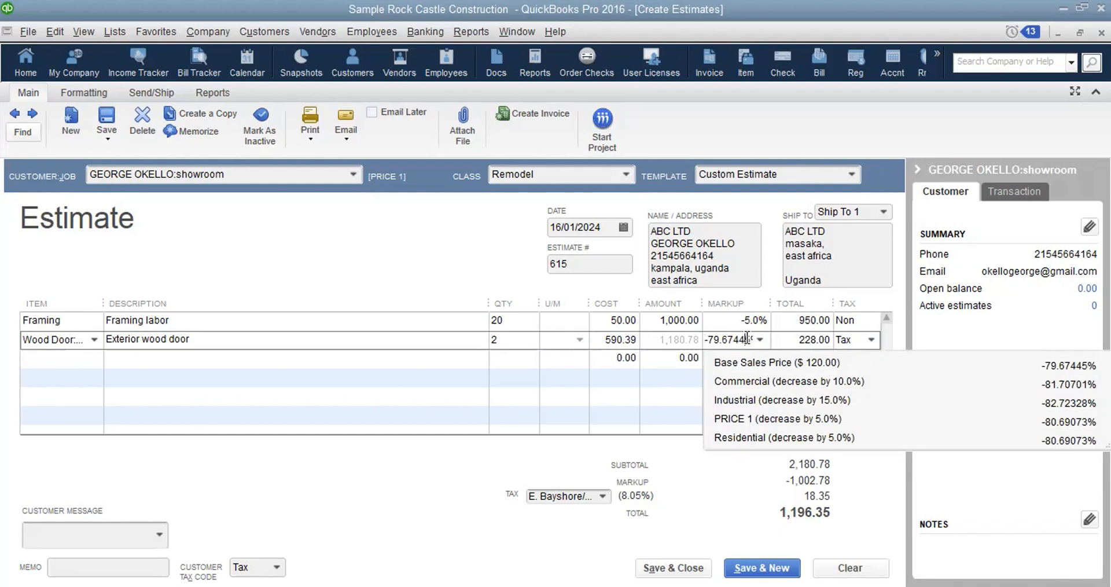
pyautogui.click(667, 385)
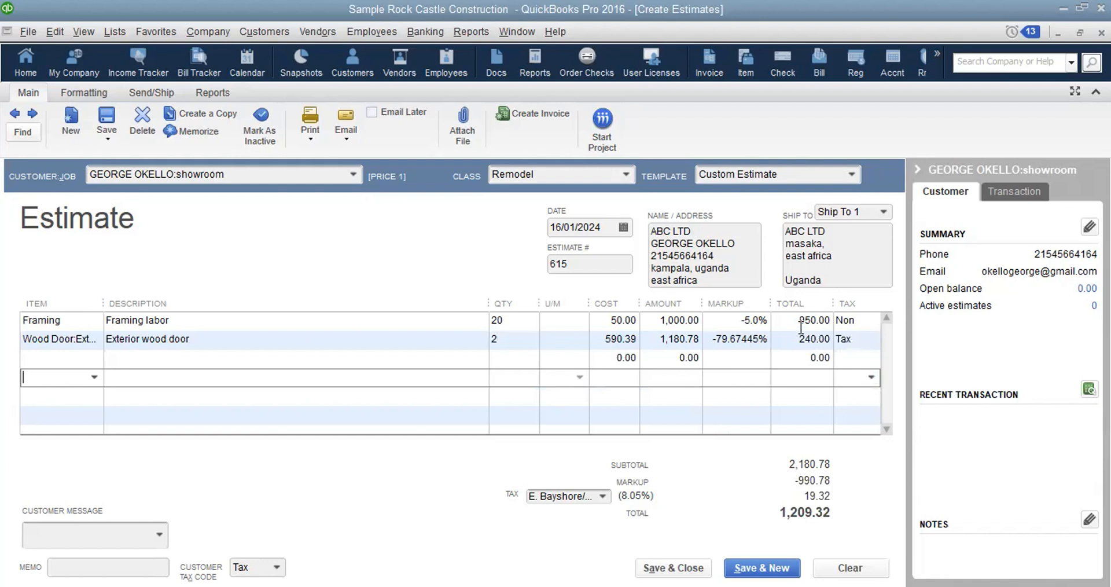
# Try a fixed markup of 1,000.00 on the Exterior wood door line.
pyautogui.click(768, 340)
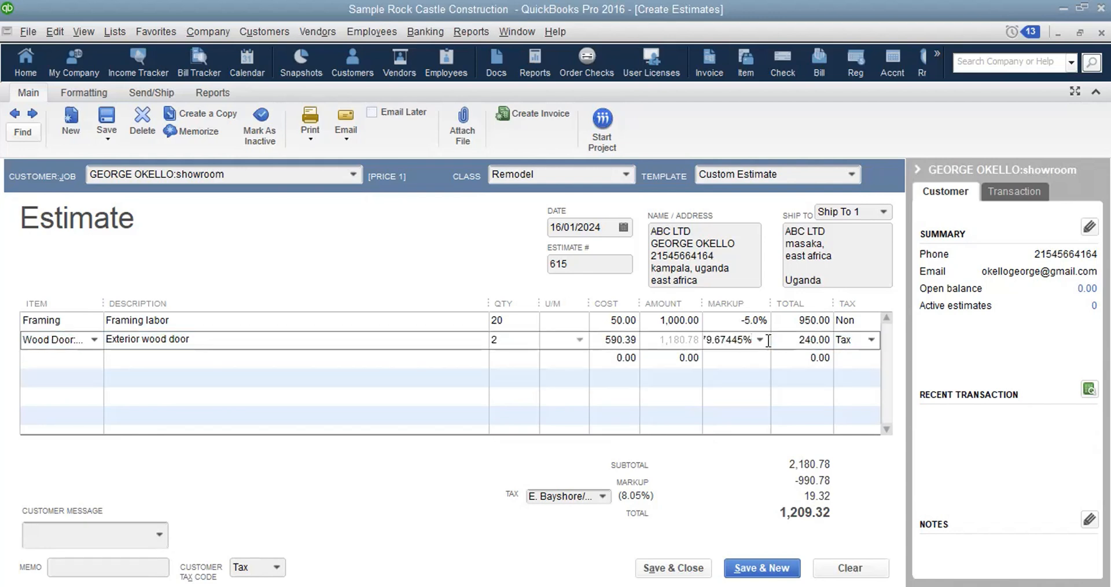
pyautogui.press('BackSpace')
pyautogui.press('BackSpace')
pyautogui.press('BackSpace')
pyautogui.press('BackSpace')
pyautogui.press('BackSpace')
pyautogui.press('BackSpace')
pyautogui.press('BackSpace')
pyautogui.press('BackSpace')
pyautogui.press('BackSpace')
pyautogui.press('BackSpace')
pyautogui.write('1000')
pyautogui.click(790, 375)
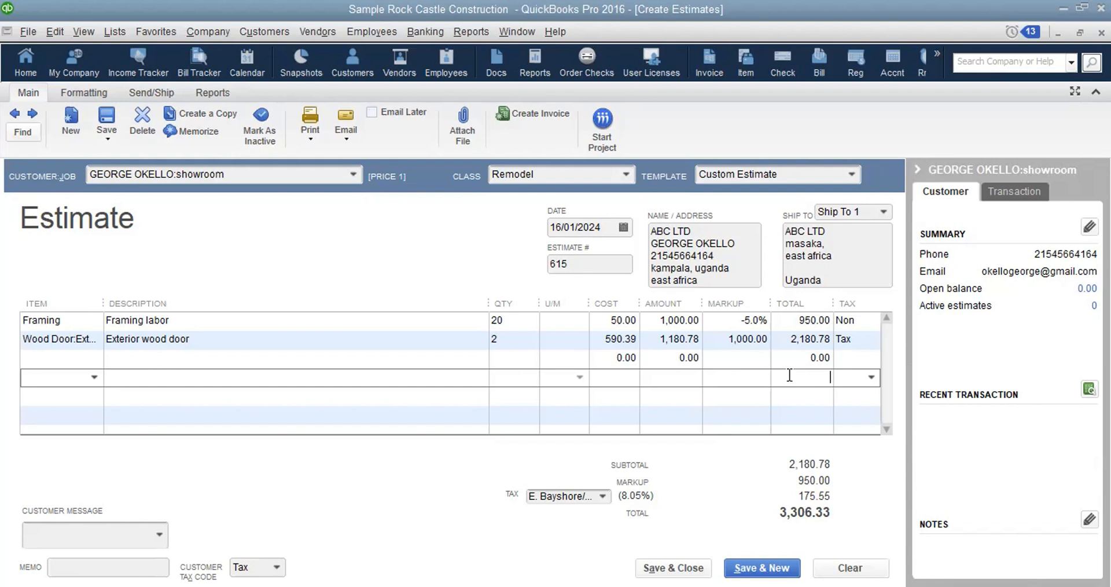
# Set the Exterior wood door line's markup to 10%.
pyautogui.click(768, 339)
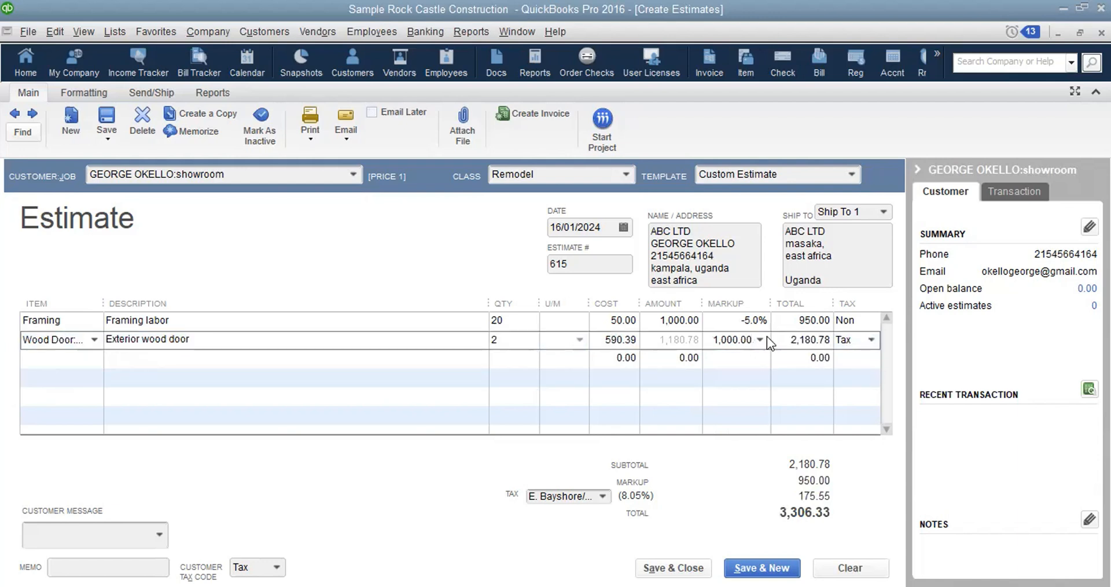
pyautogui.press('BackSpace')
pyautogui.press('BackSpace')
pyautogui.press('BackSpace')
pyautogui.write('0%')
pyautogui.click(697, 341)
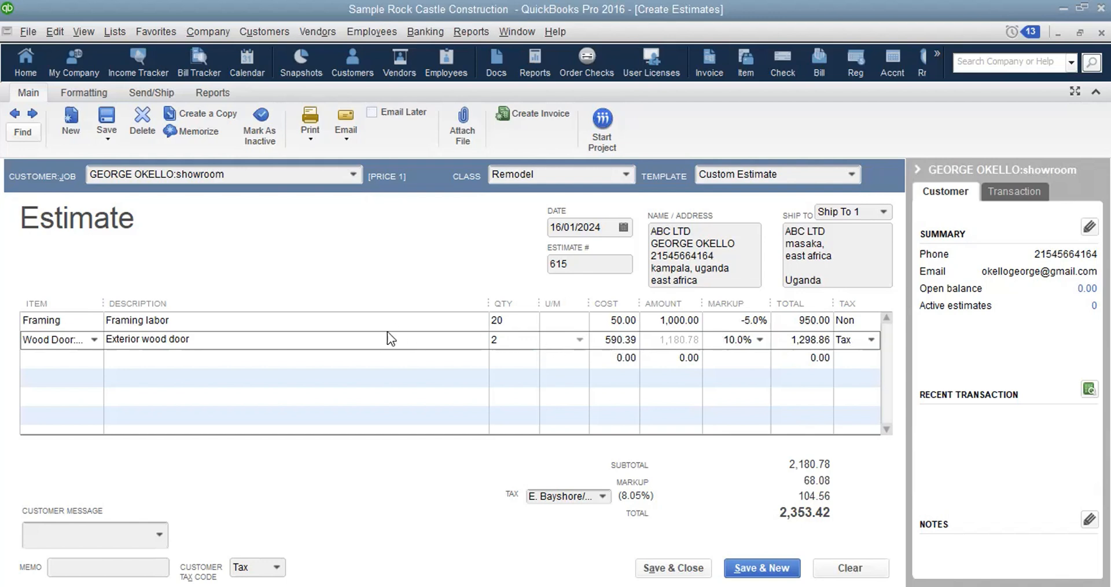
# Set the estimate's customer message to "Thank you for your business.".
pyautogui.click(405, 359)
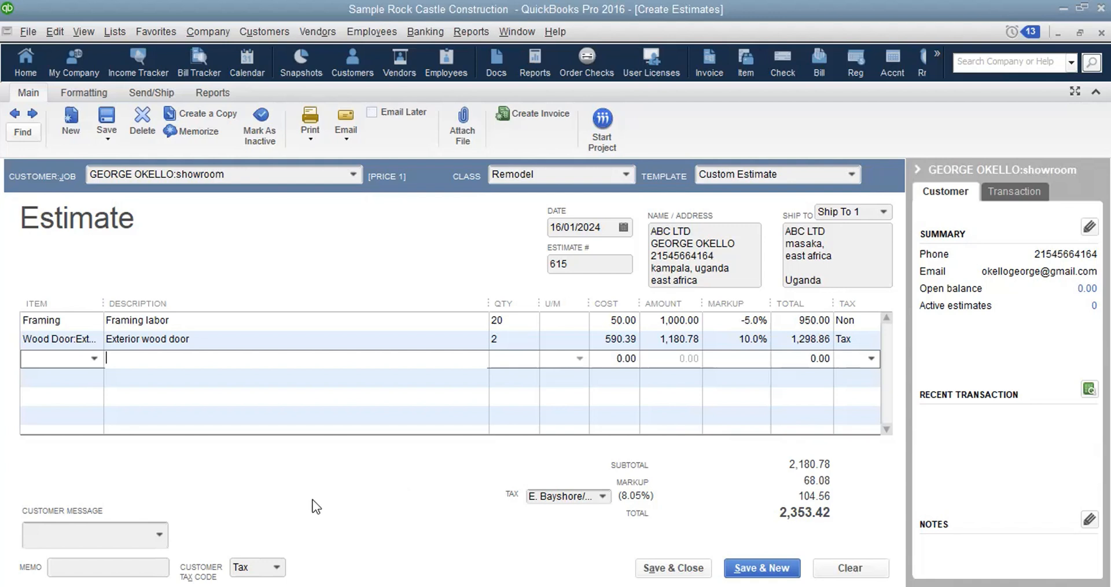
pyautogui.click(158, 533)
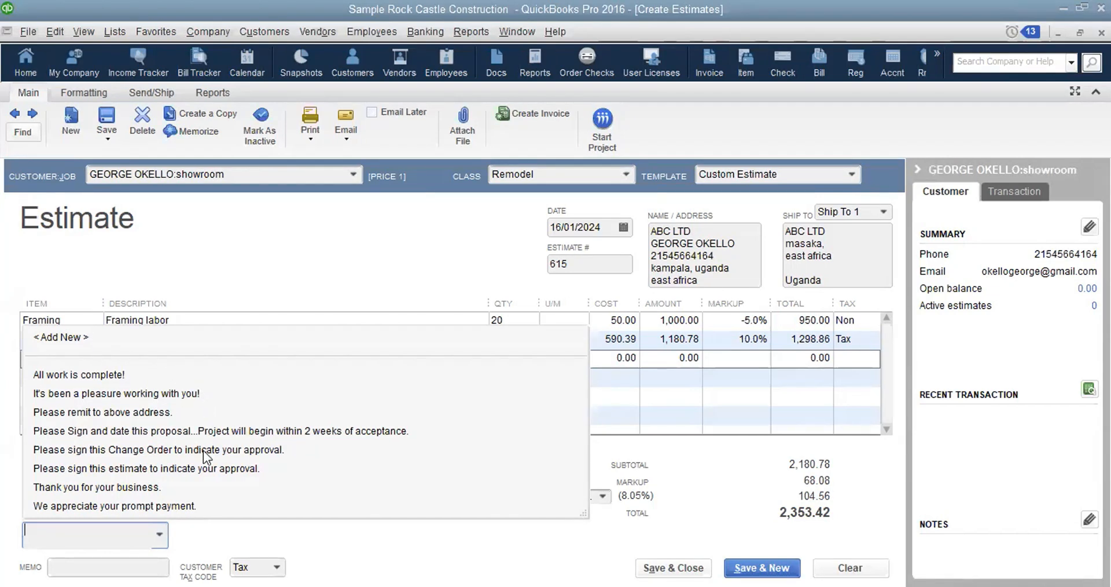
pyautogui.click(245, 482)
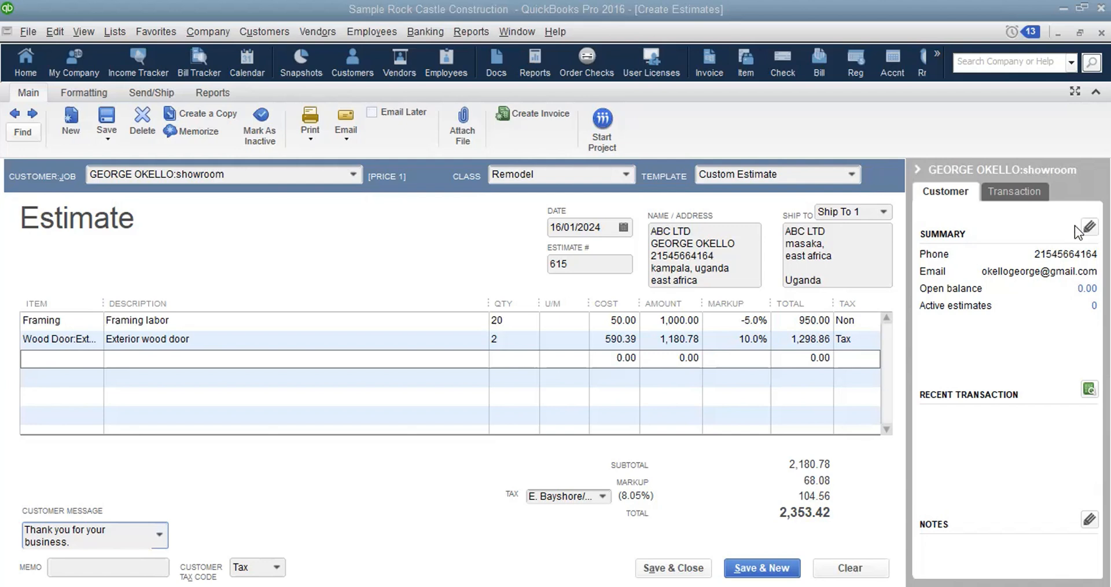
# Check the job's transaction and customer summaries beside the estimate, and collapse the summary pane.
pyautogui.click(1019, 191)
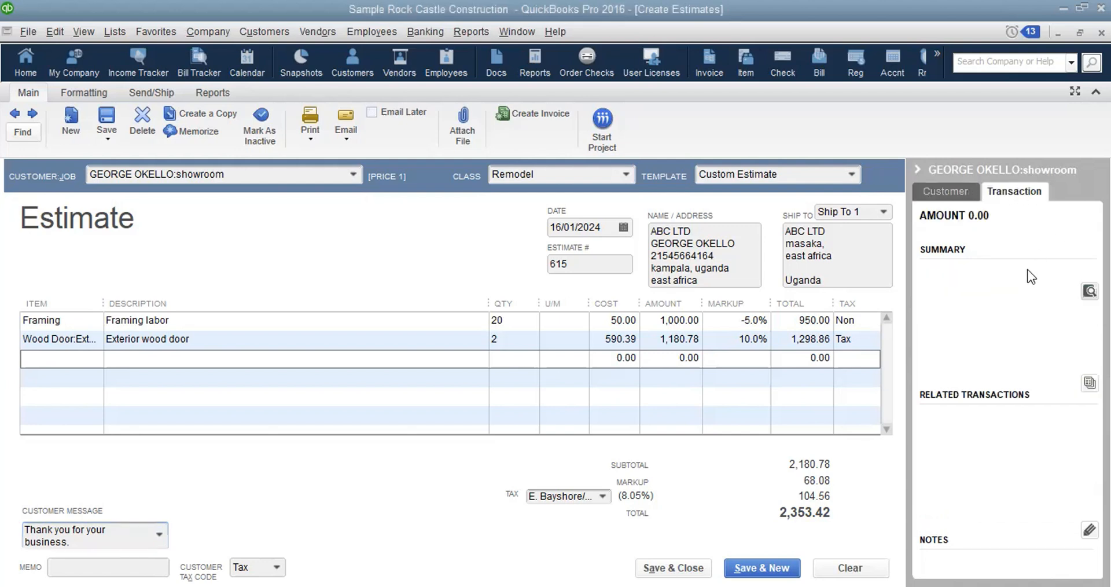
pyautogui.click(956, 191)
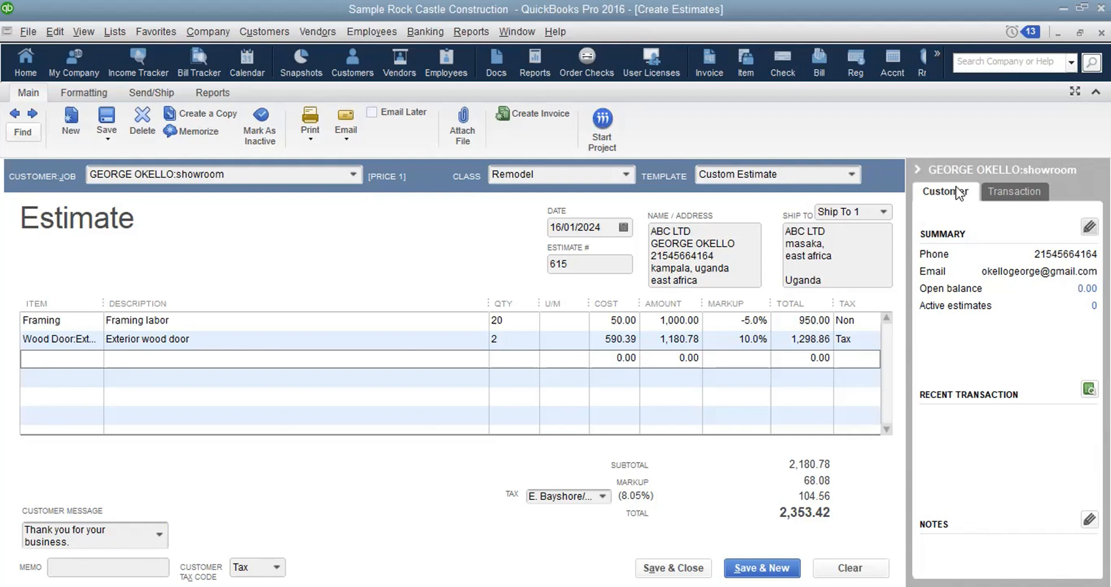
pyautogui.click(920, 167)
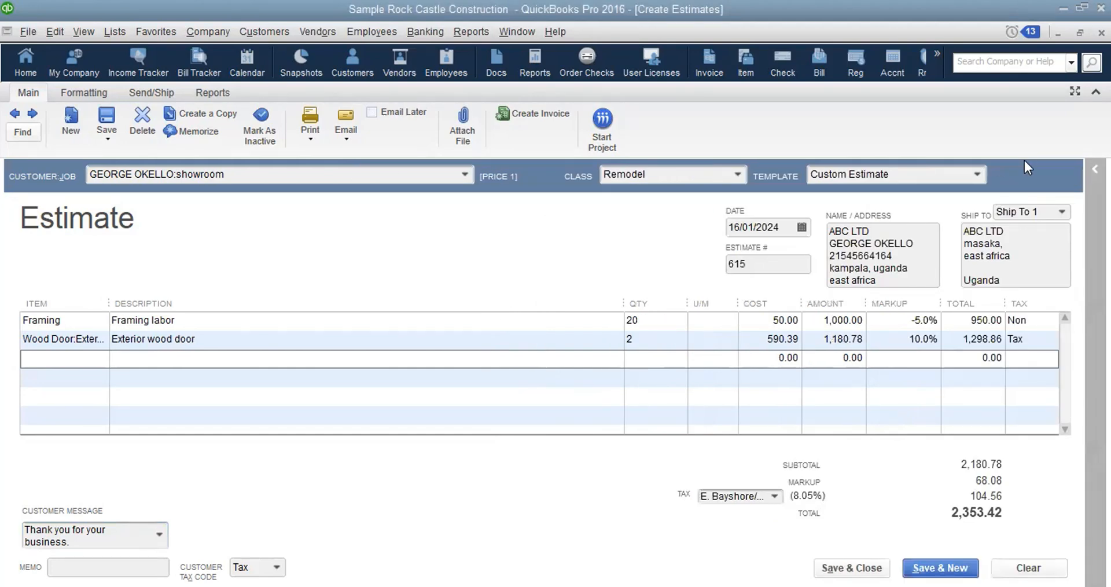
pyautogui.click(1095, 169)
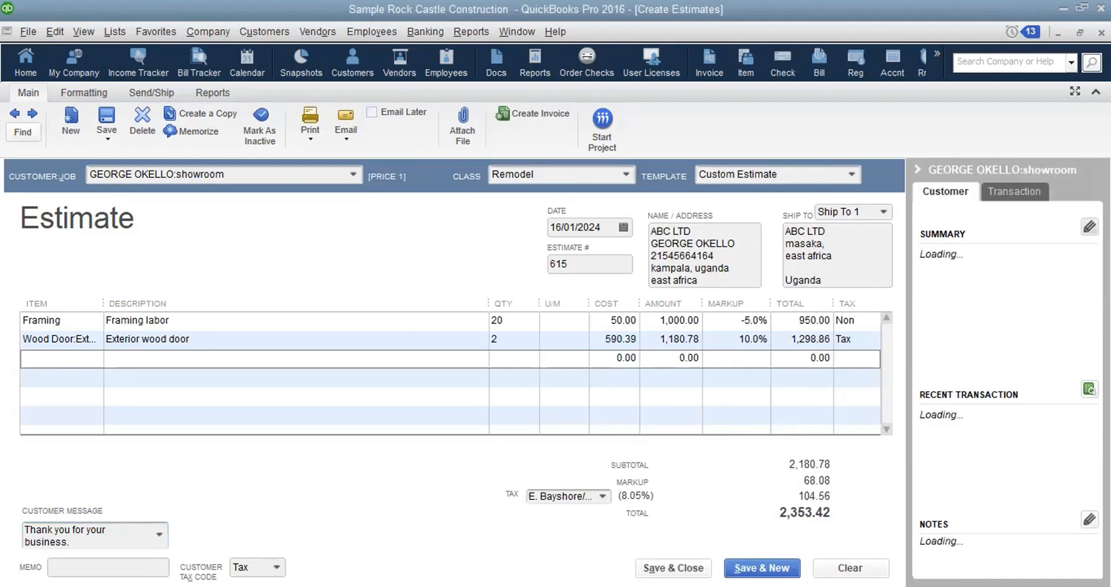
pyautogui.click(917, 168)
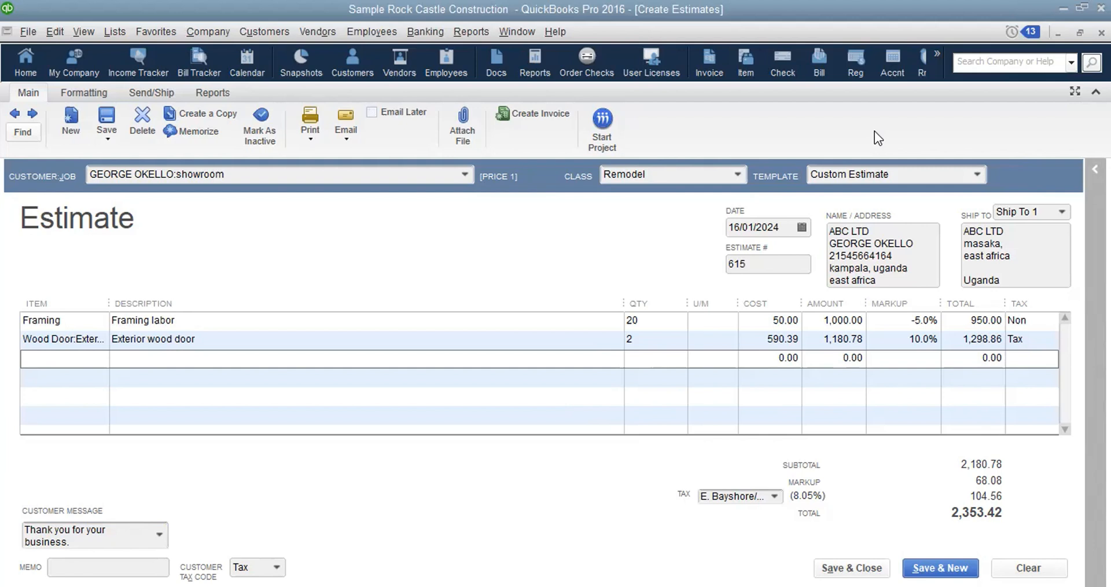
# Add the Blueprints service item on the third line of the estimate with a quantity of 1.
pyautogui.click(66, 357)
pyautogui.click(100, 358)
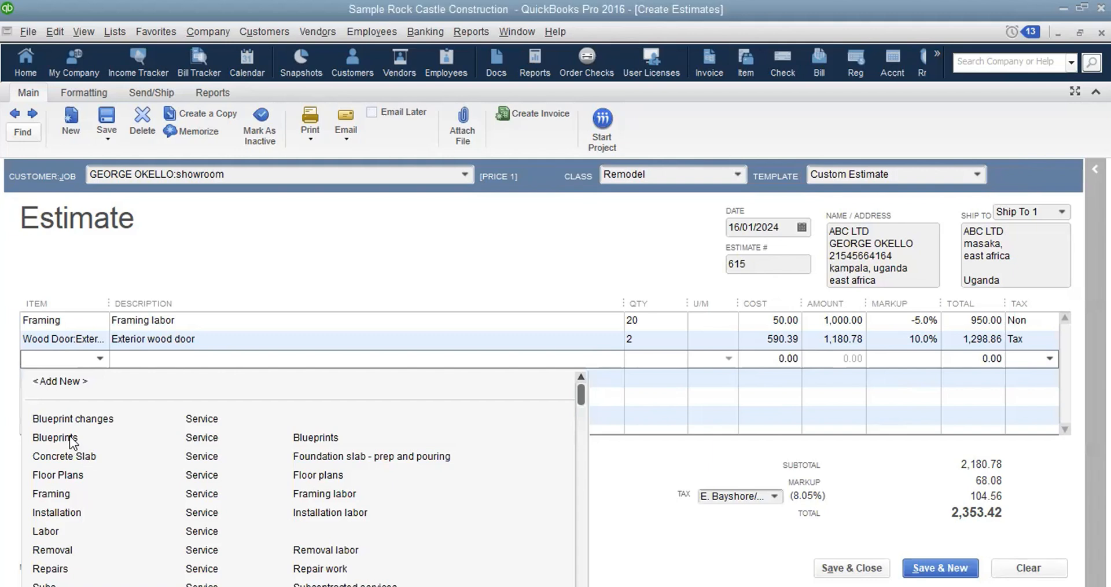
pyautogui.click(72, 441)
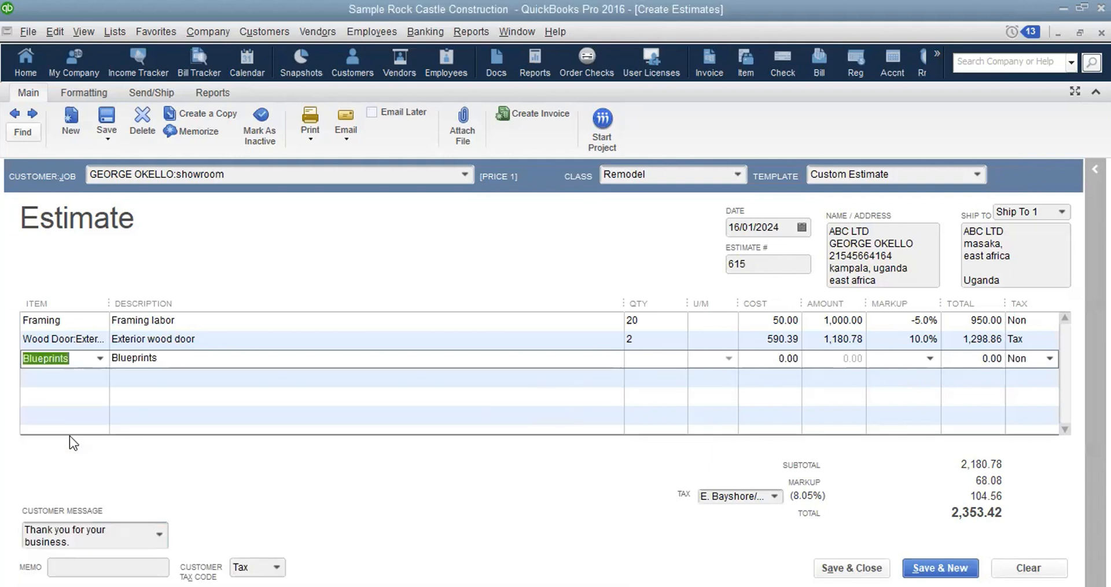
pyautogui.click(638, 359)
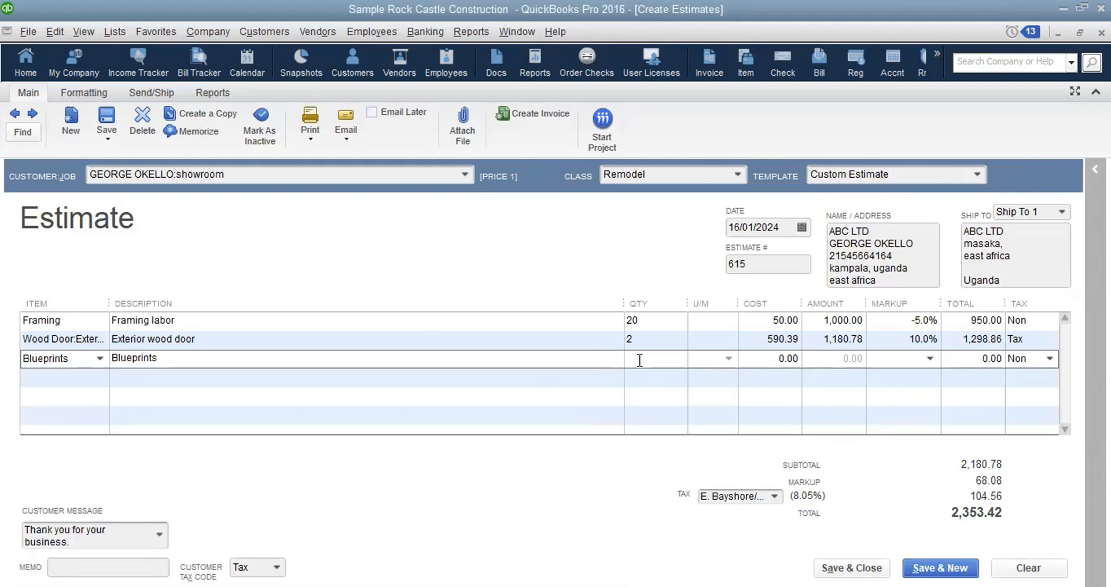
pyautogui.write('1')
pyautogui.click(805, 399)
# Set the Blueprints line's cost to 500 and its markup to 5%.
pyautogui.click(782, 359)
pyautogui.write('500')
pyautogui.click(903, 391)
pyautogui.click(921, 363)
pyautogui.write('5')
pyautogui.click(978, 415)
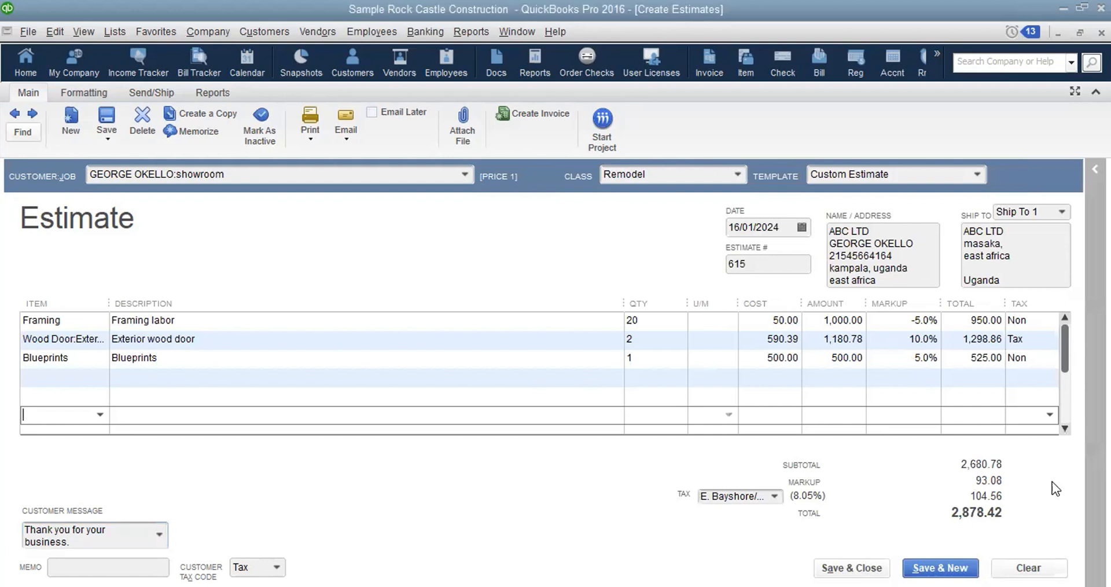